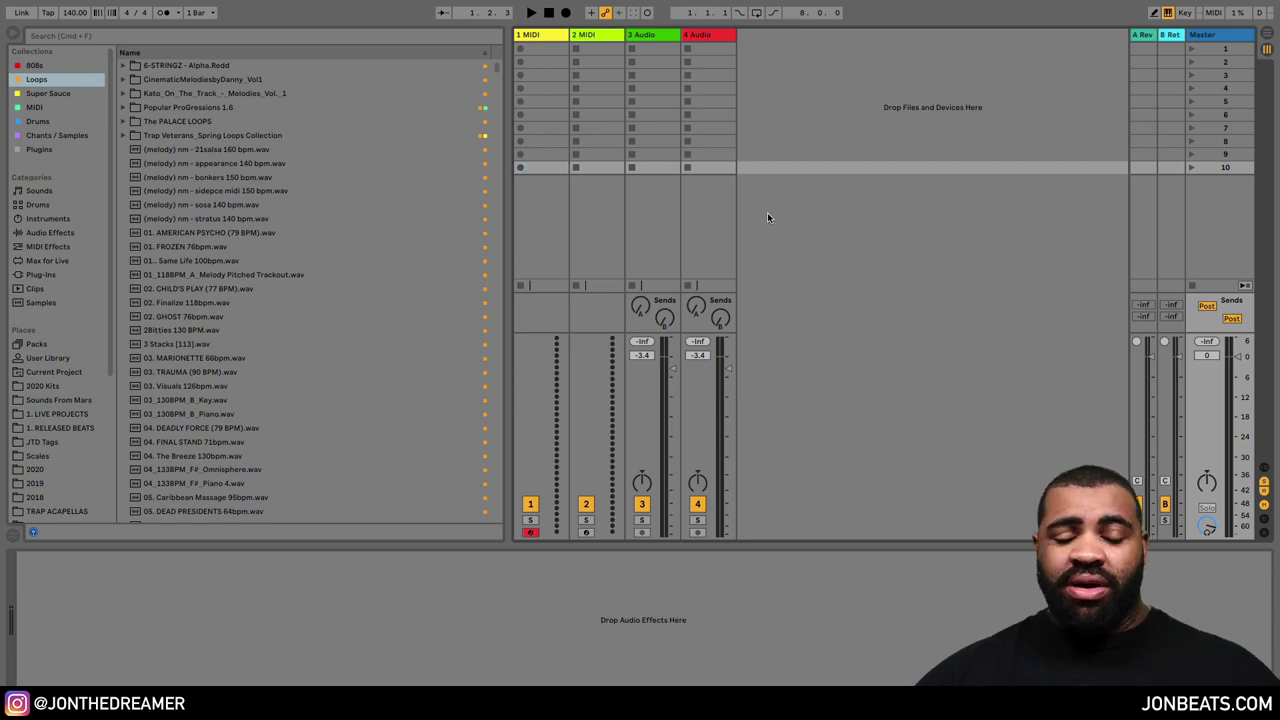
- Toggle between Session and Arrangement views, finishing on the empty set's Arrangement timeline
key("Tab")
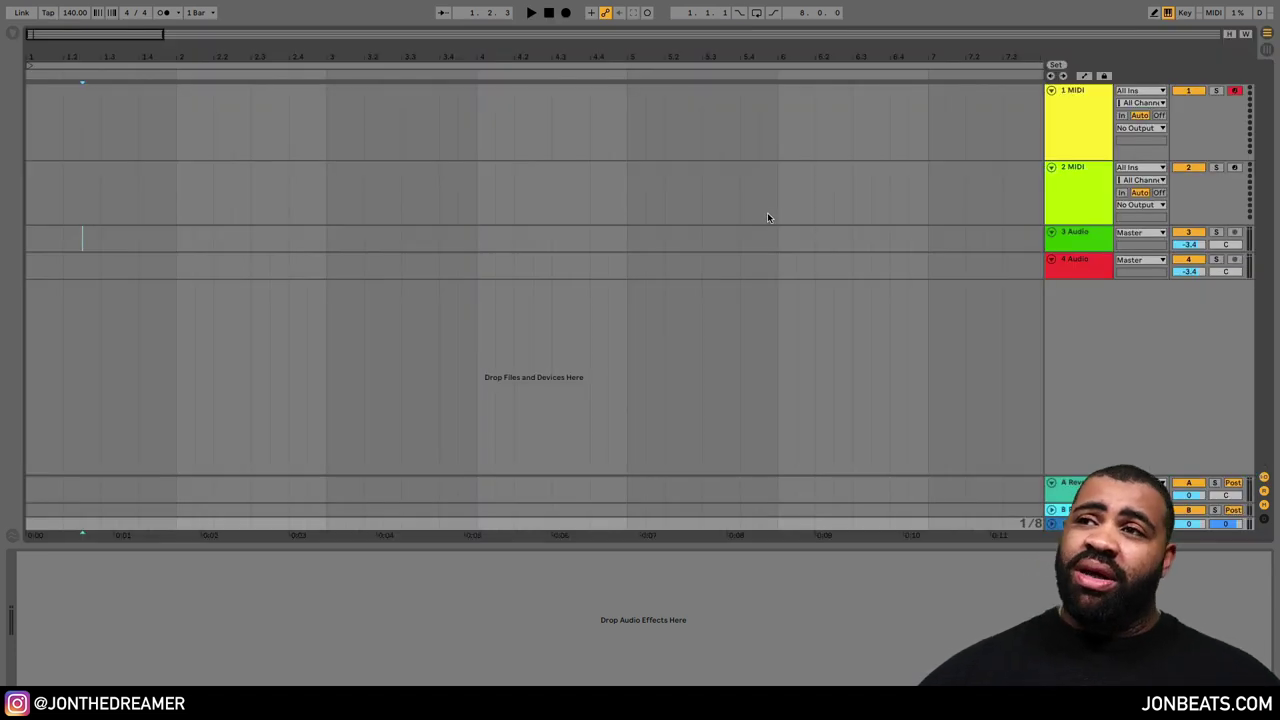
key("Tab")
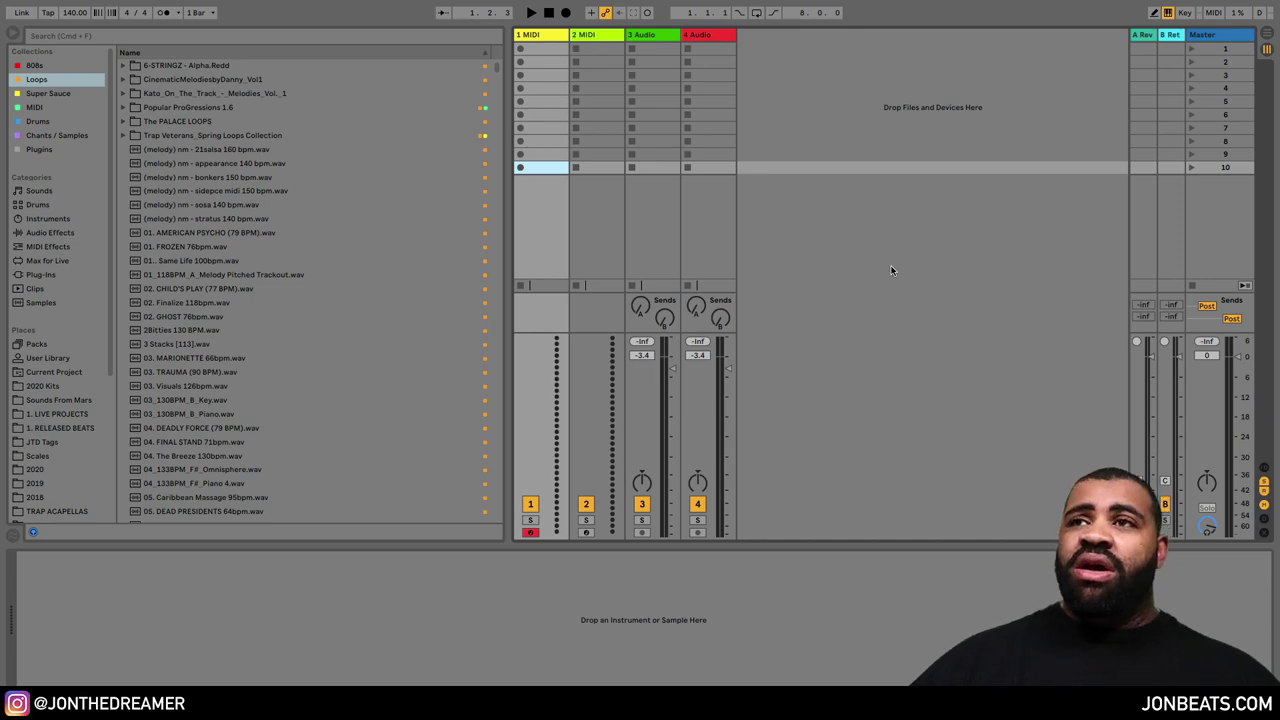
key("Tab")
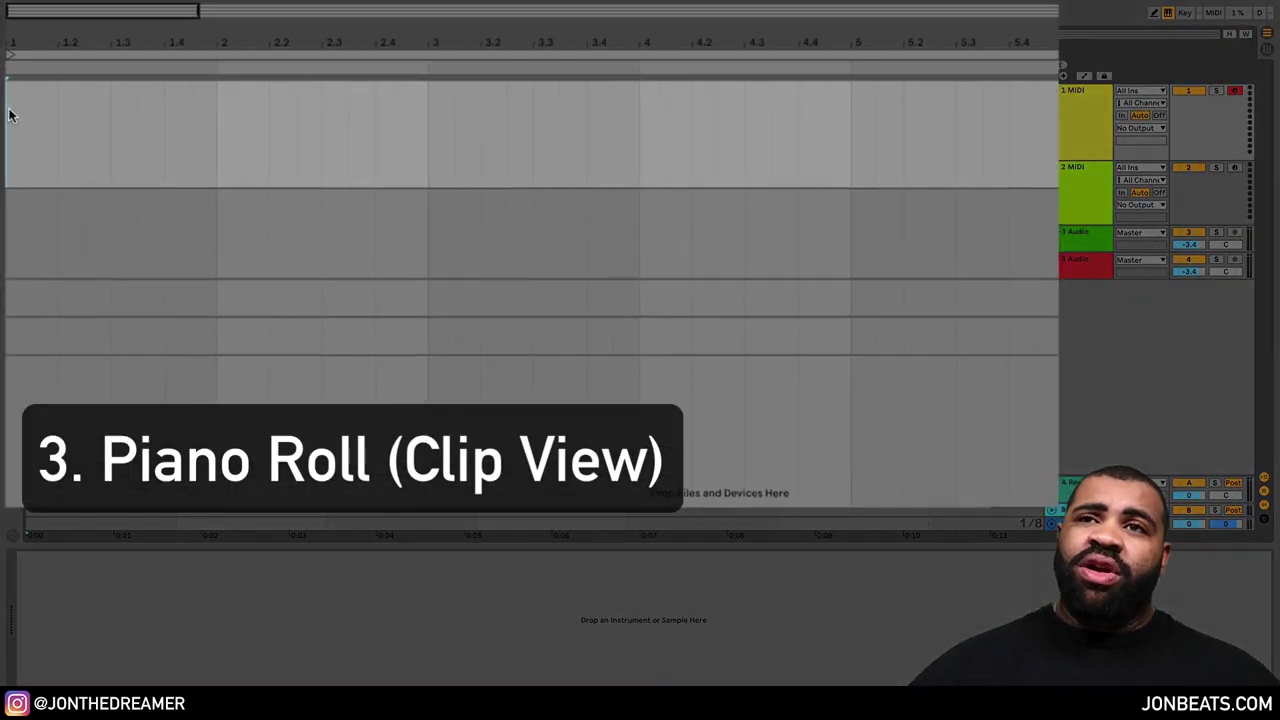
- Select bars 1 to 5 on track 1 and insert an empty MIDI clip over them
left_click_drag(7, 104, 312, 151)
left_click_drag(501, 205, 1034, 167)
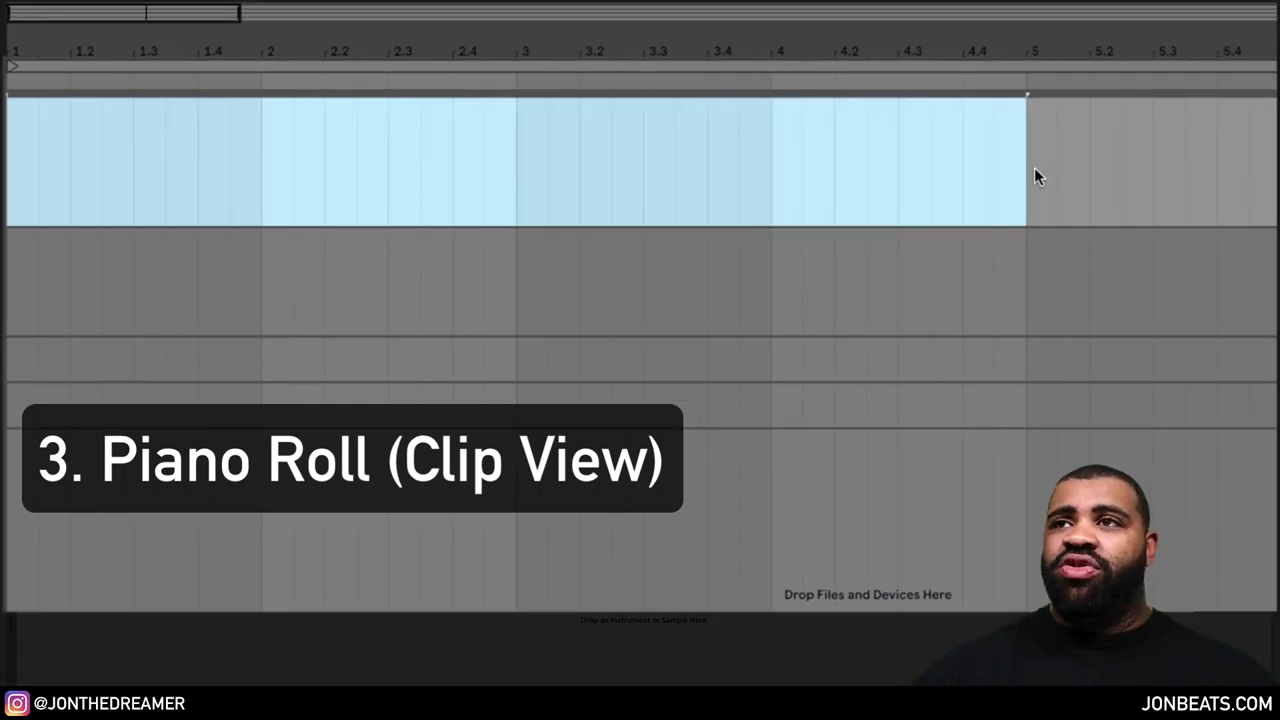
right_click(833, 157)
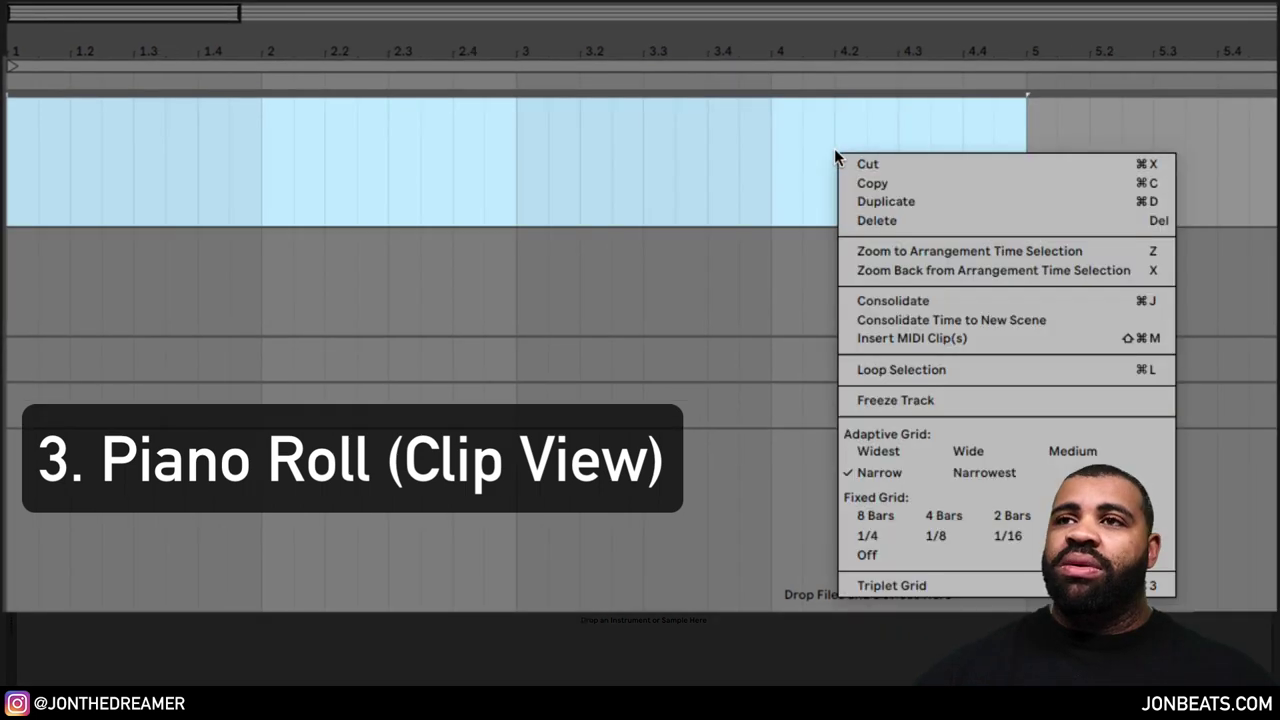
left_click(943, 338)
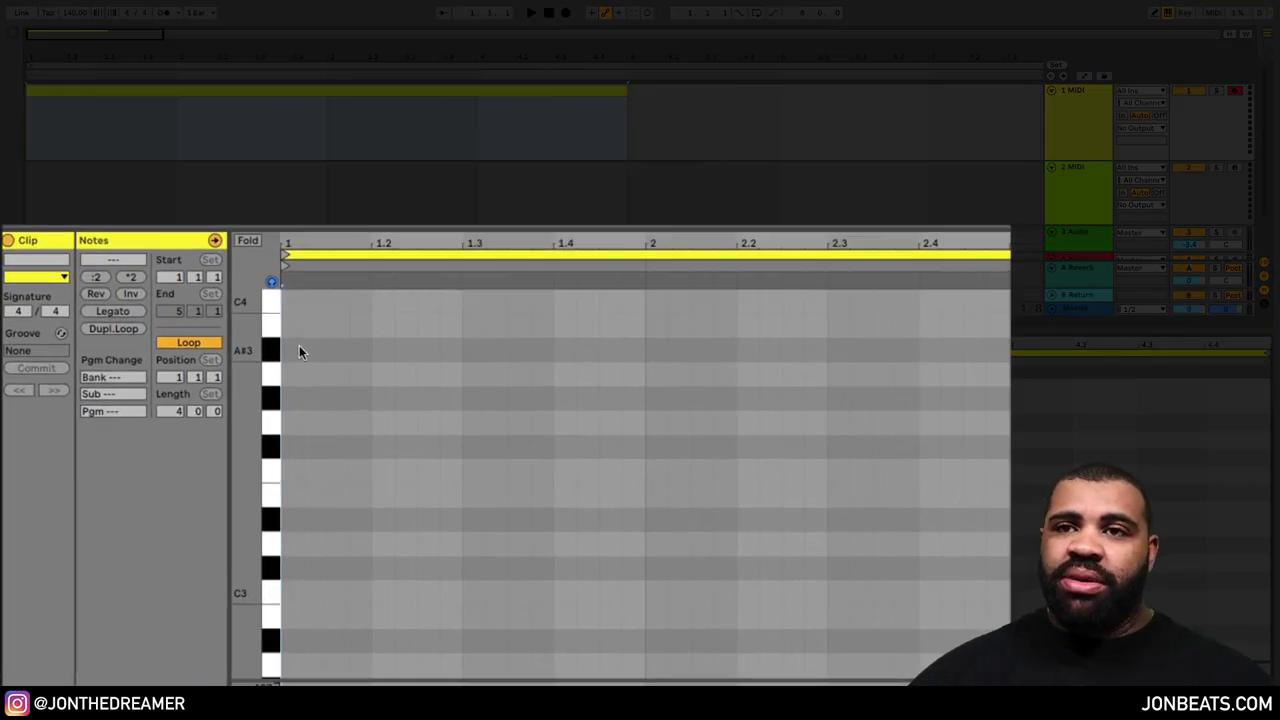
- Add an A#3 note lengthened to about 1.3 and a G#3 note, undoing a stray drawn row
double_click(299, 350)
left_click_drag(300, 350, 697, 438)
double_click(494, 400)
key("b")
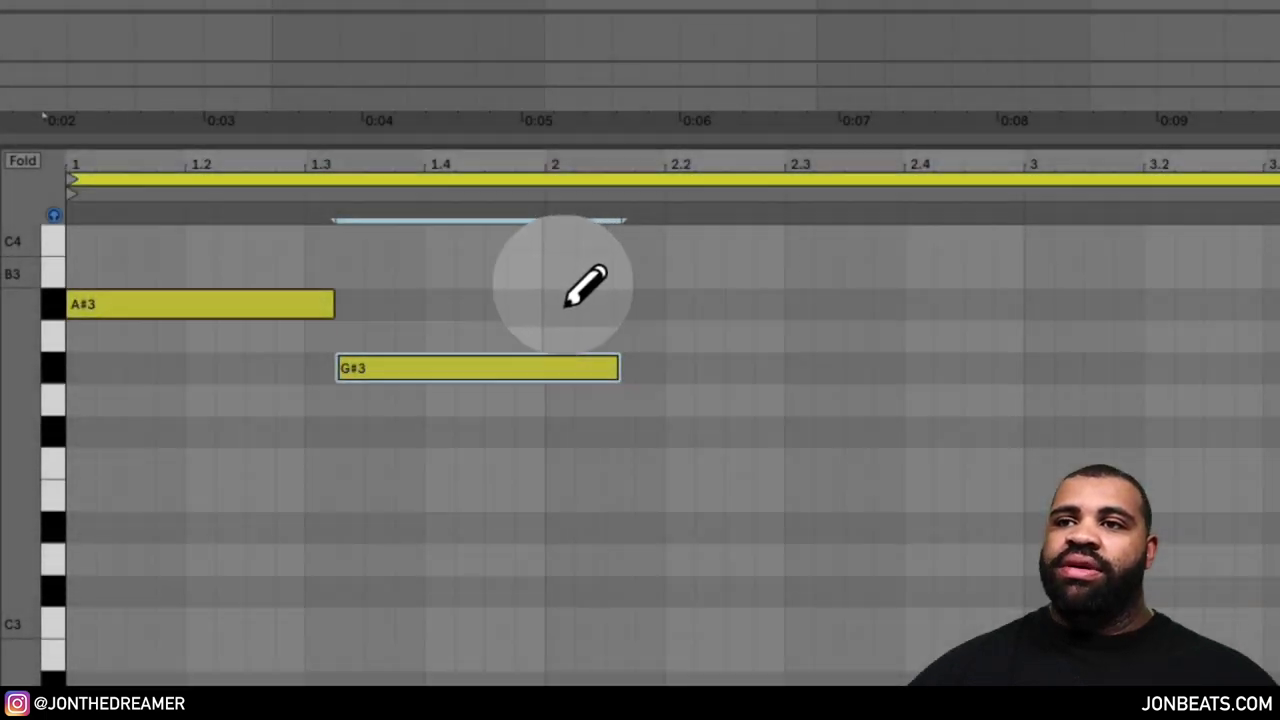
left_click(705, 352)
left_click_drag(637, 318, 1077, 350)
key("ctrl+z")
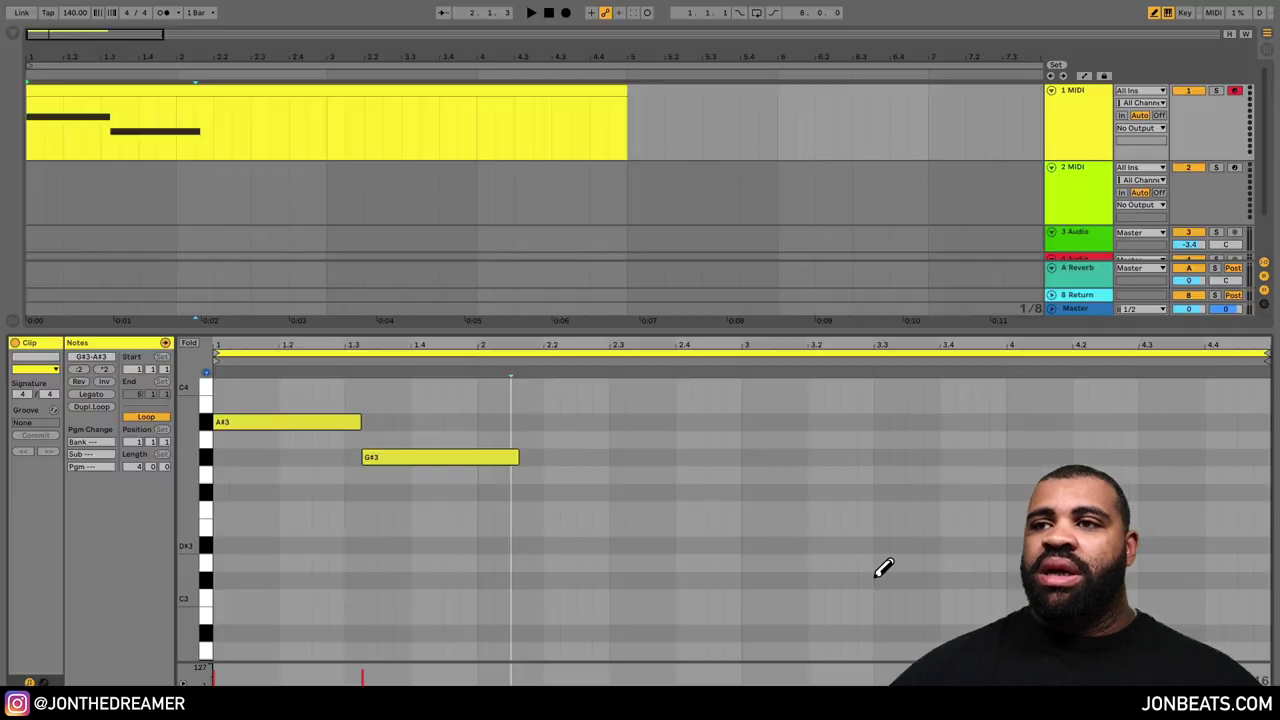
- Change the grid spacing and draw A#3, G3, D#3 and E3 notes through beat 3.3
right_click(1262, 678)
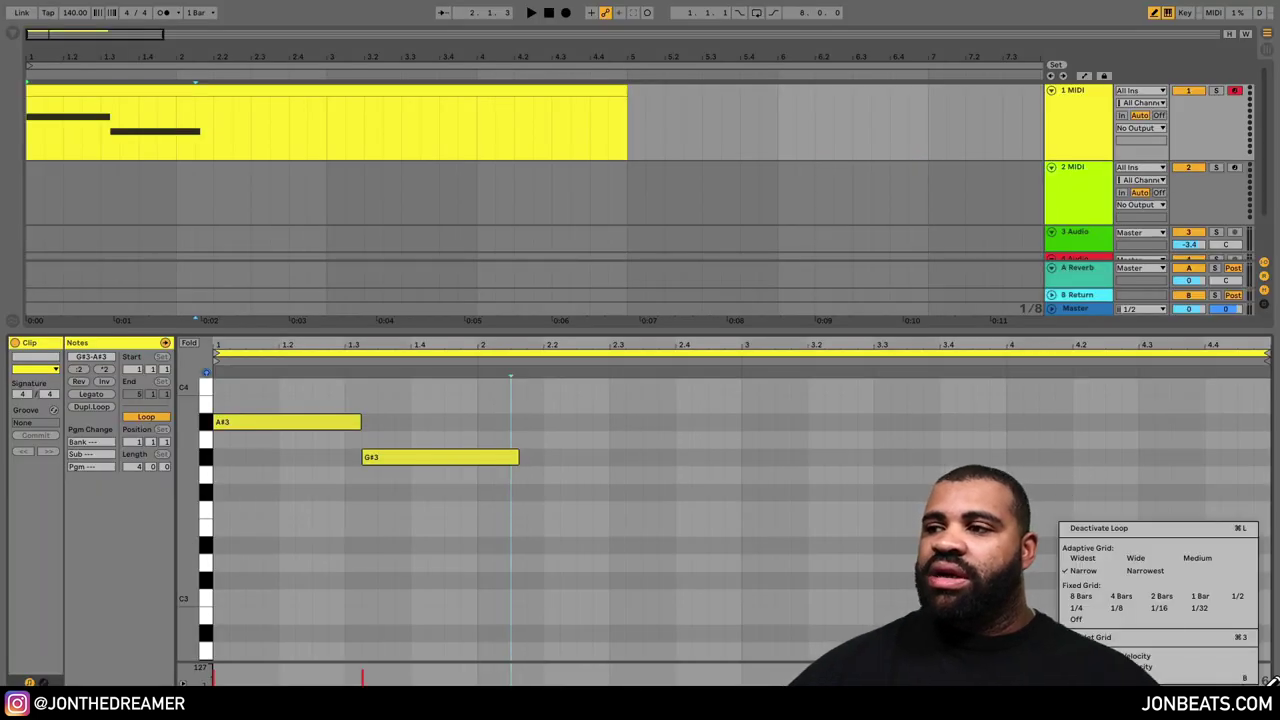
right_click(775, 481)
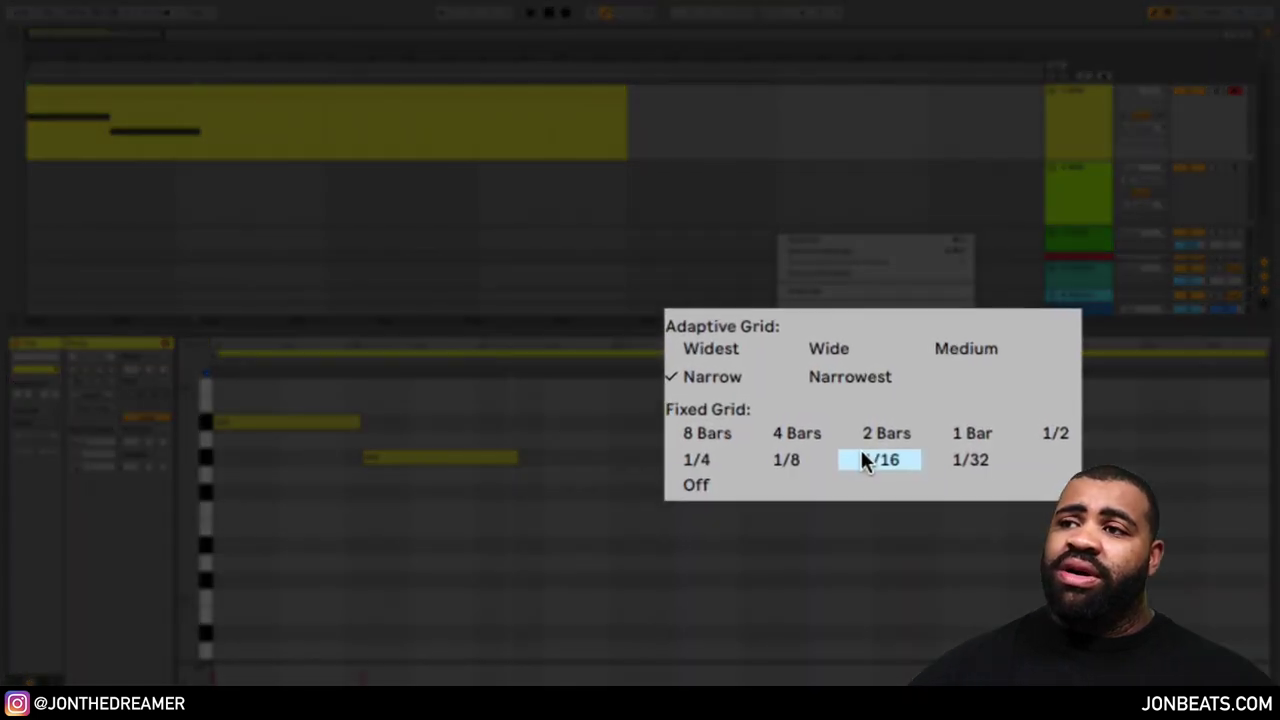
left_click(785, 462)
left_click(427, 421)
left_click(527, 421)
left_click(559, 474)
left_click(658, 544)
left_click(724, 527)
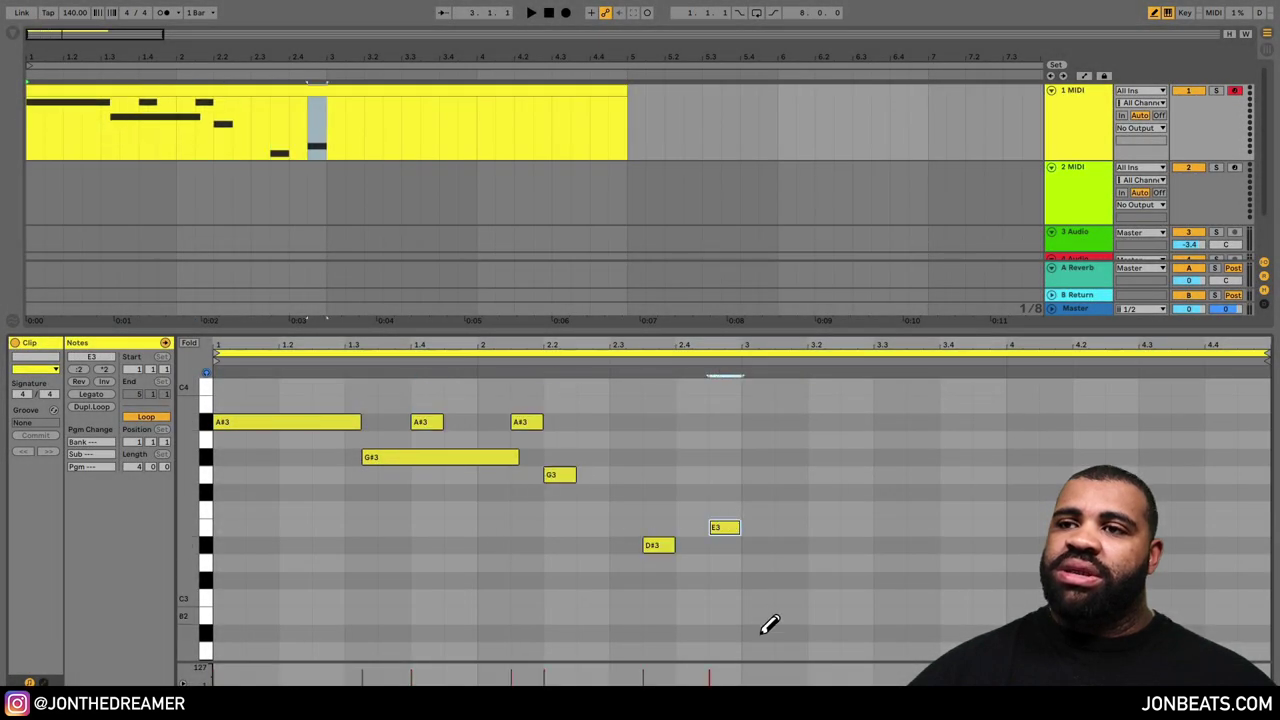
left_click(724, 474)
left_click(889, 474)
left_click(922, 421)
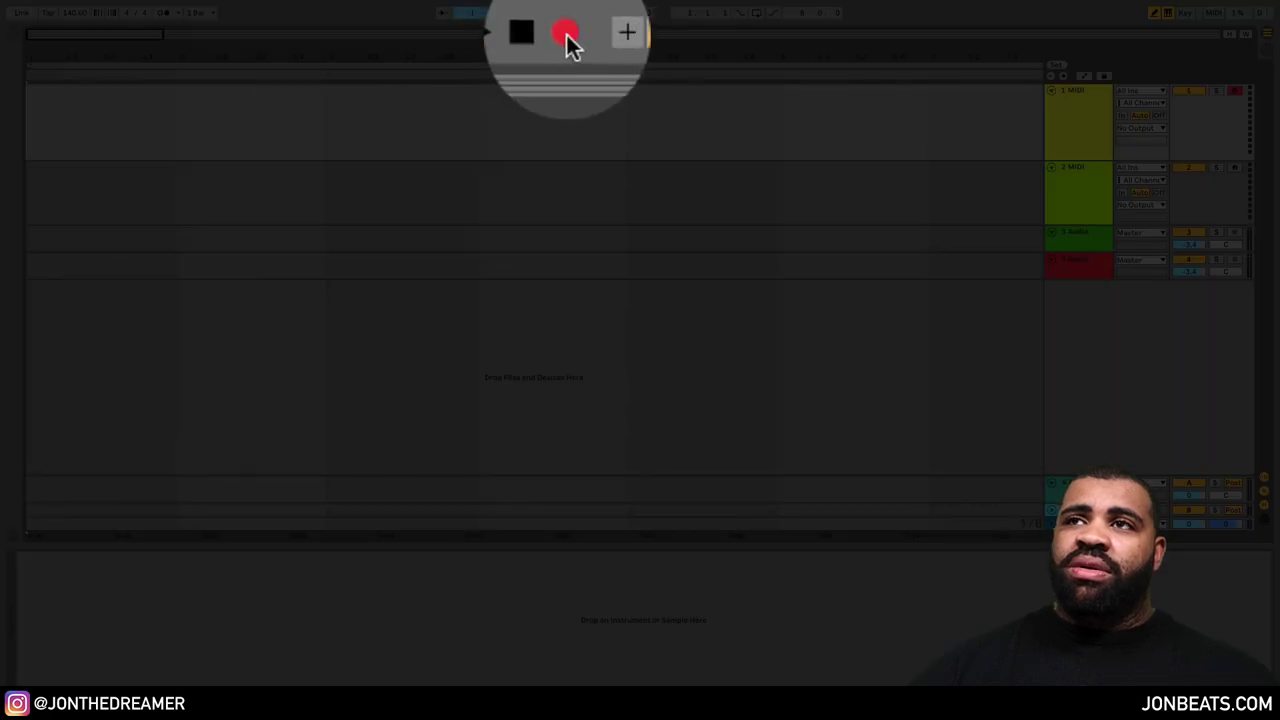
- Record two-note chords into a new clip on track 1, stopping after about three and a half bars
left_click(566, 13)
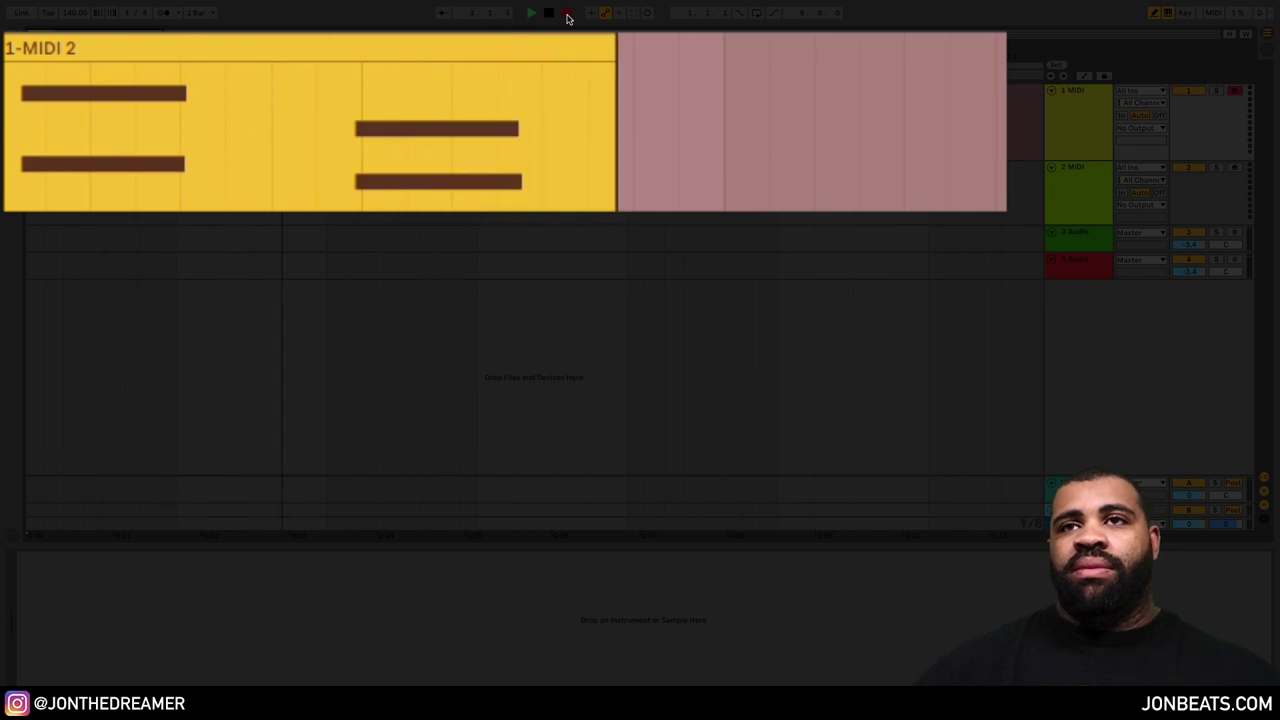
key("space")
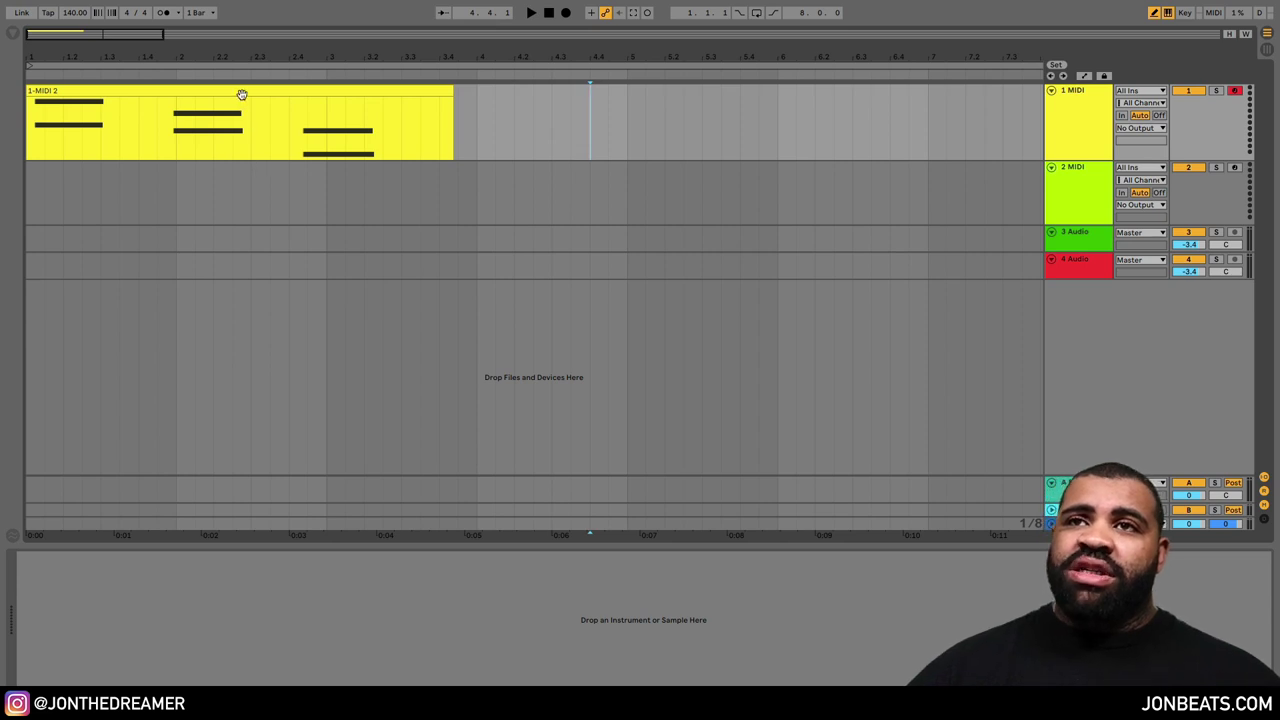
- Open the recorded clip and quantize the A3/F3 chord from its right-click menu
double_click(241, 94)
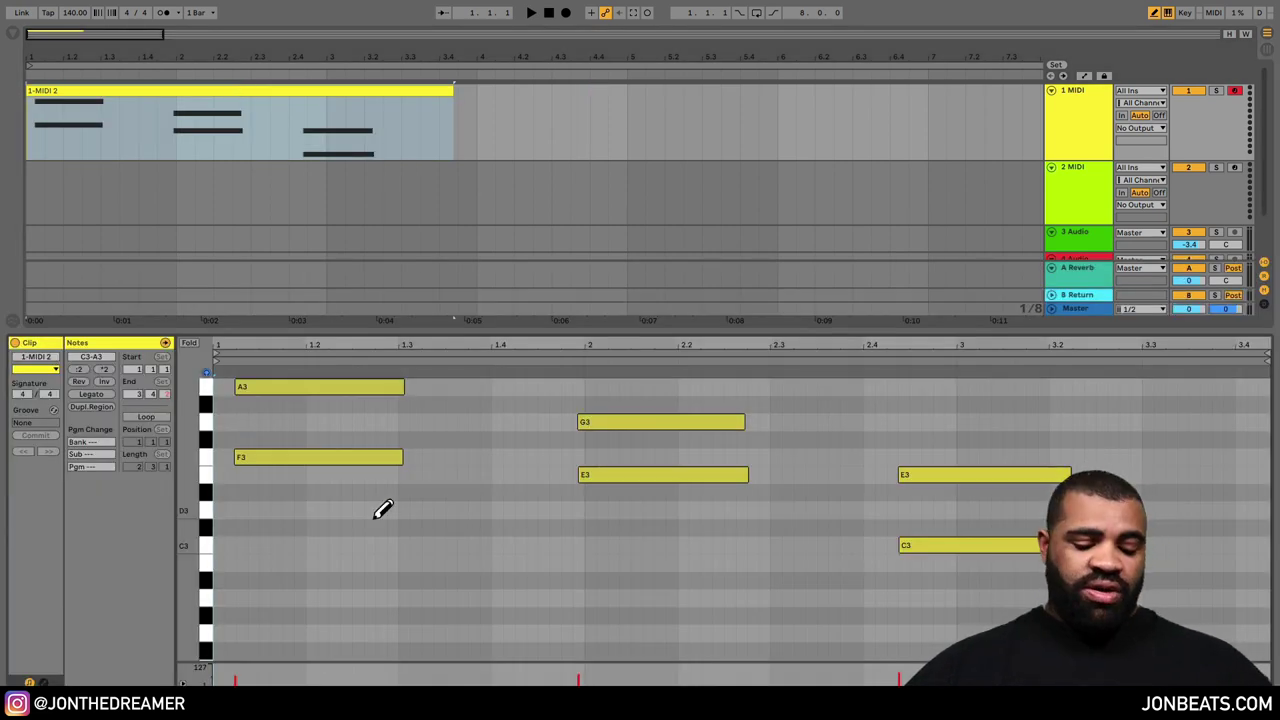
left_click_drag(302, 527, 345, 378)
scroll(439, 504, "up", 1)
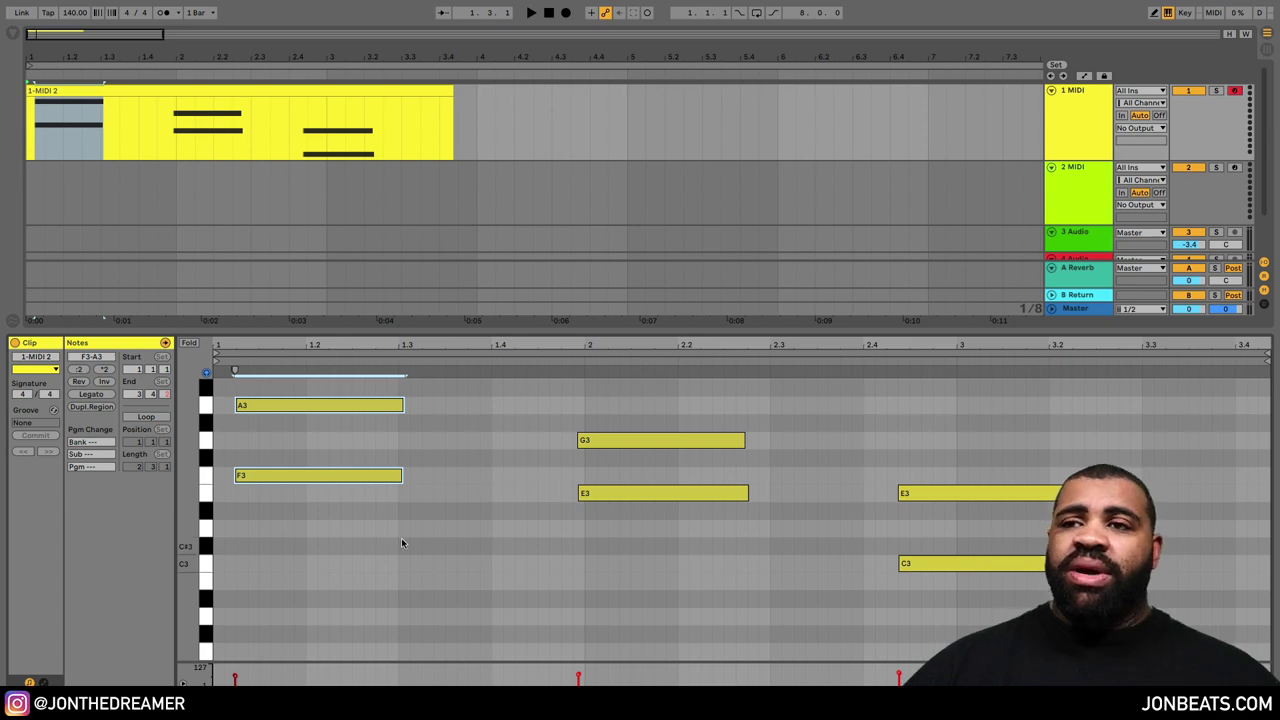
right_click(362, 553)
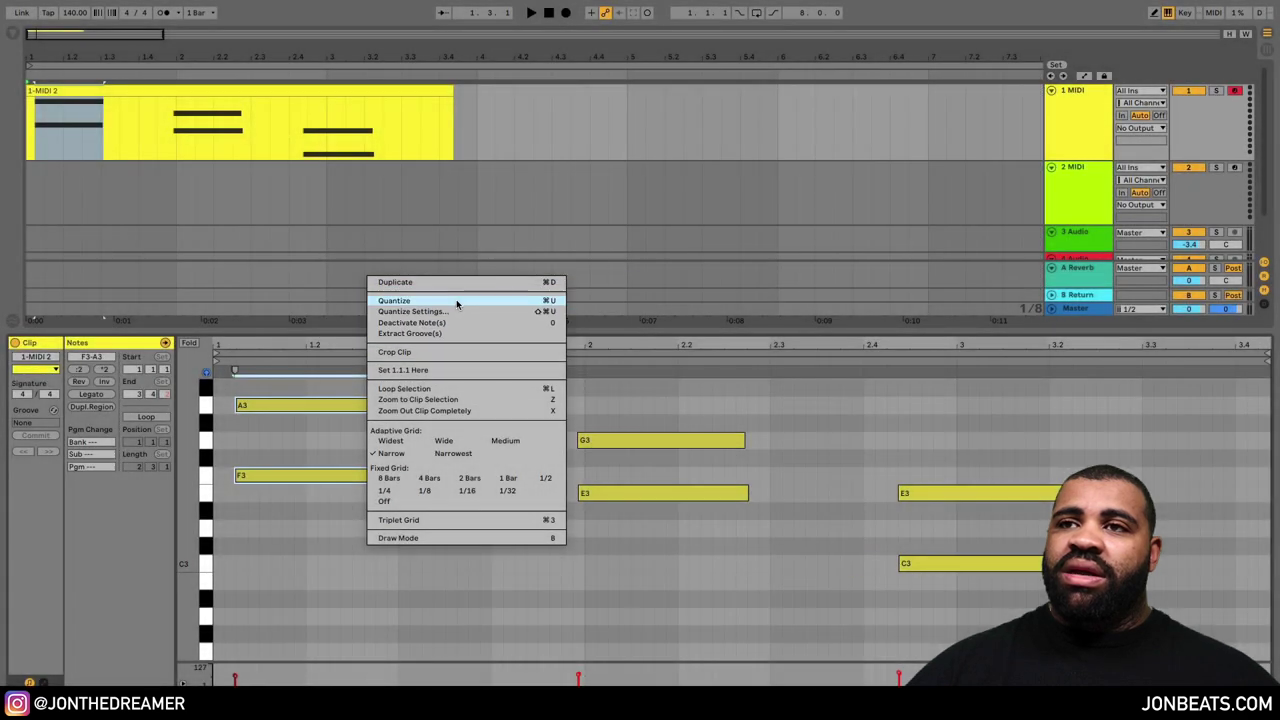
left_click(456, 301)
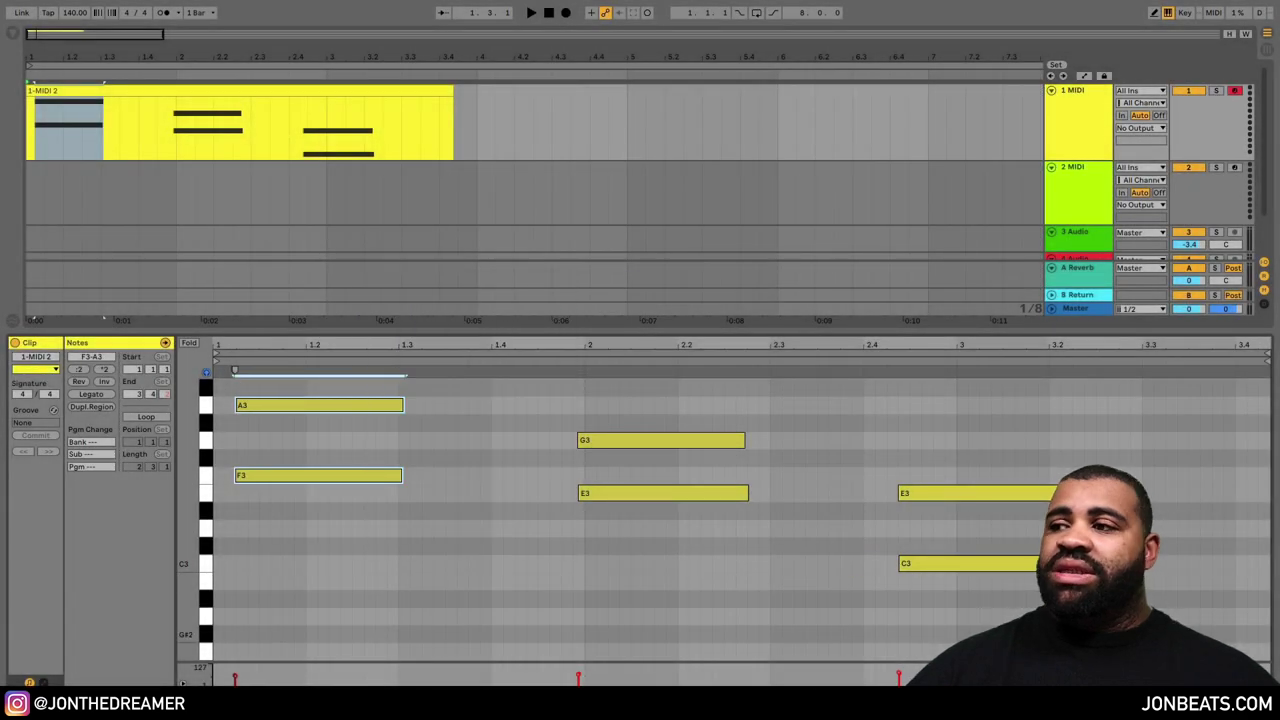
- Quantize the A3/F3, G3/E3 and E3/C3 chords with Ctrl+U, then clear the selection
left_click(750, 612)
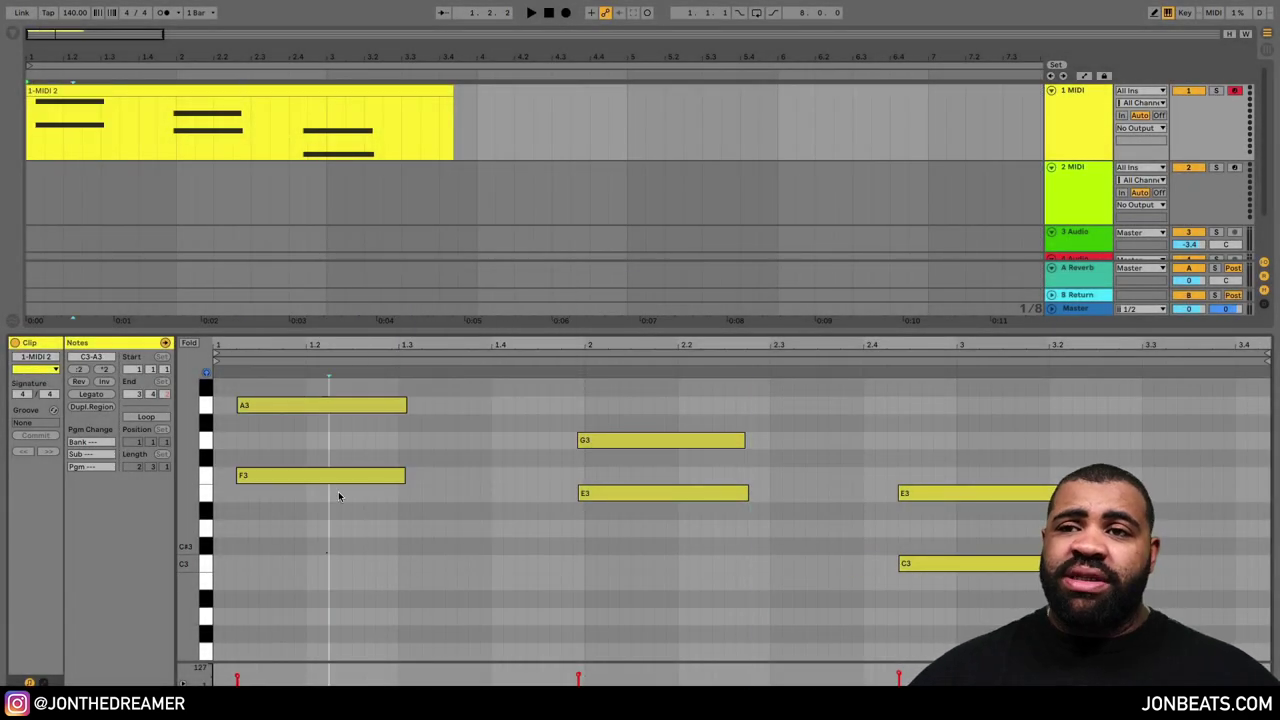
left_click(356, 405)
key("ctrl+u")
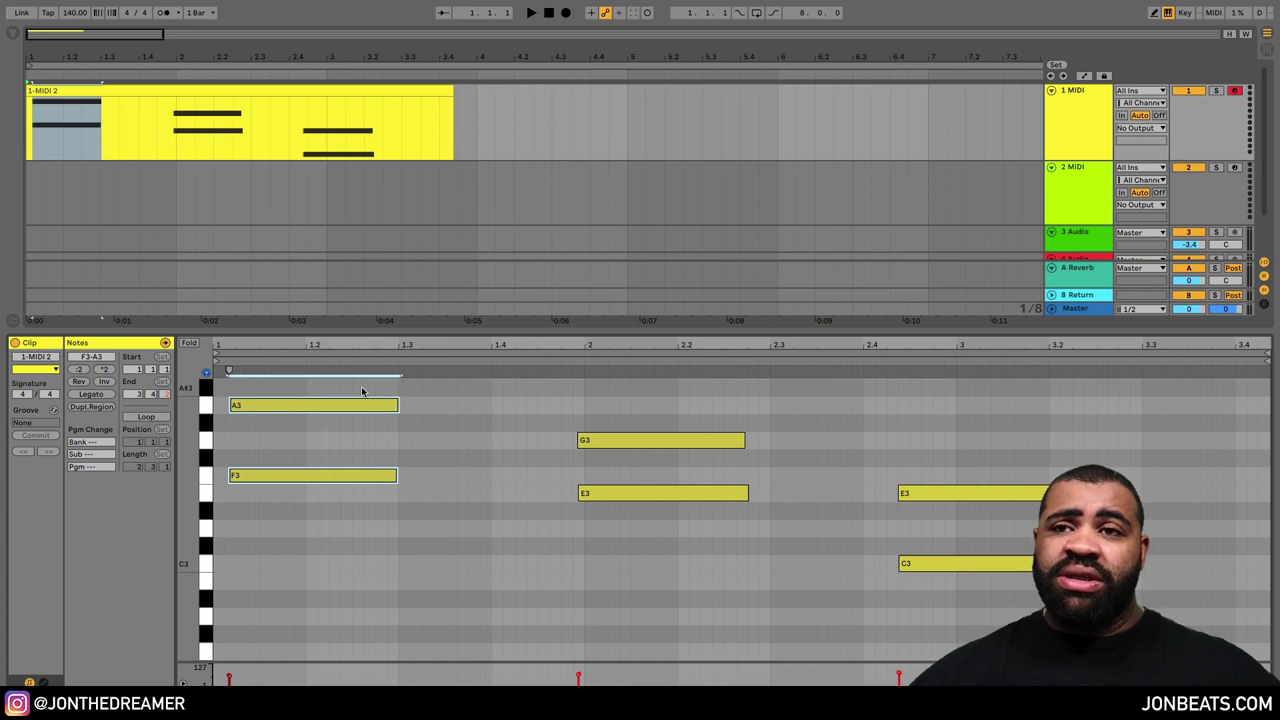
left_click_drag(574, 549, 679, 420)
key("ctrl+u")
left_click_drag(927, 585, 949, 465)
key("ctrl+u")
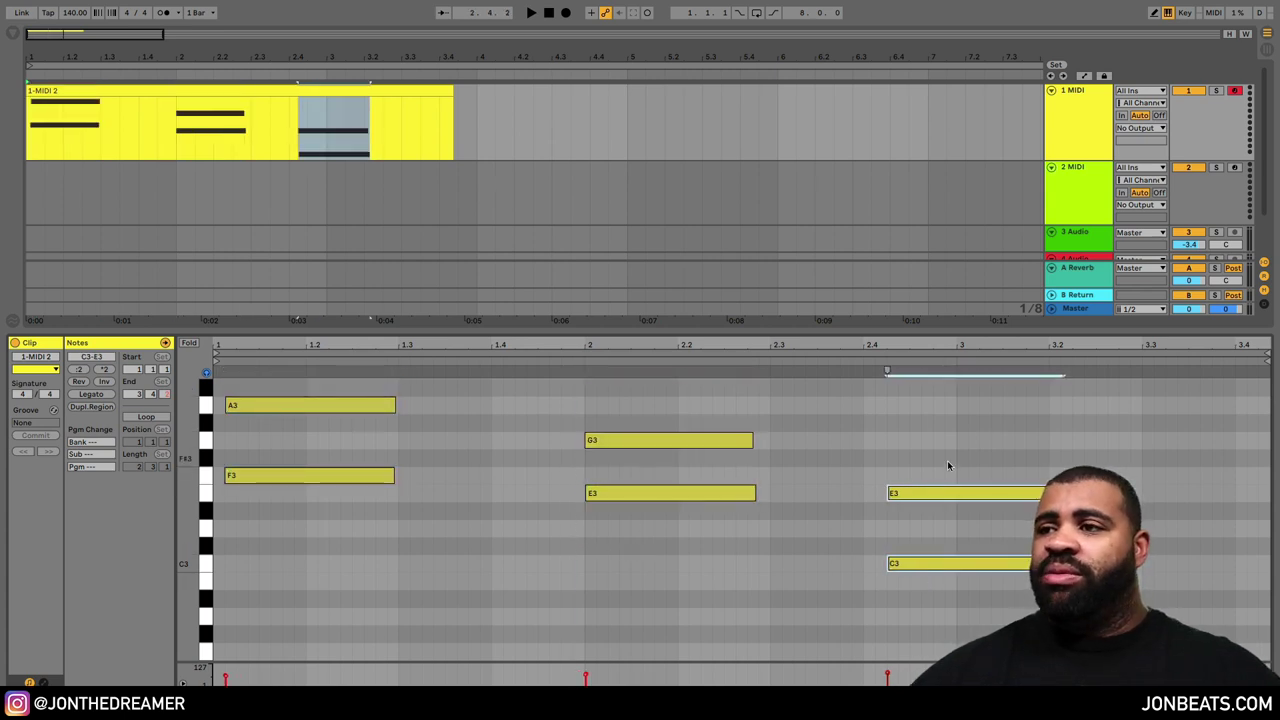
left_click(842, 428)
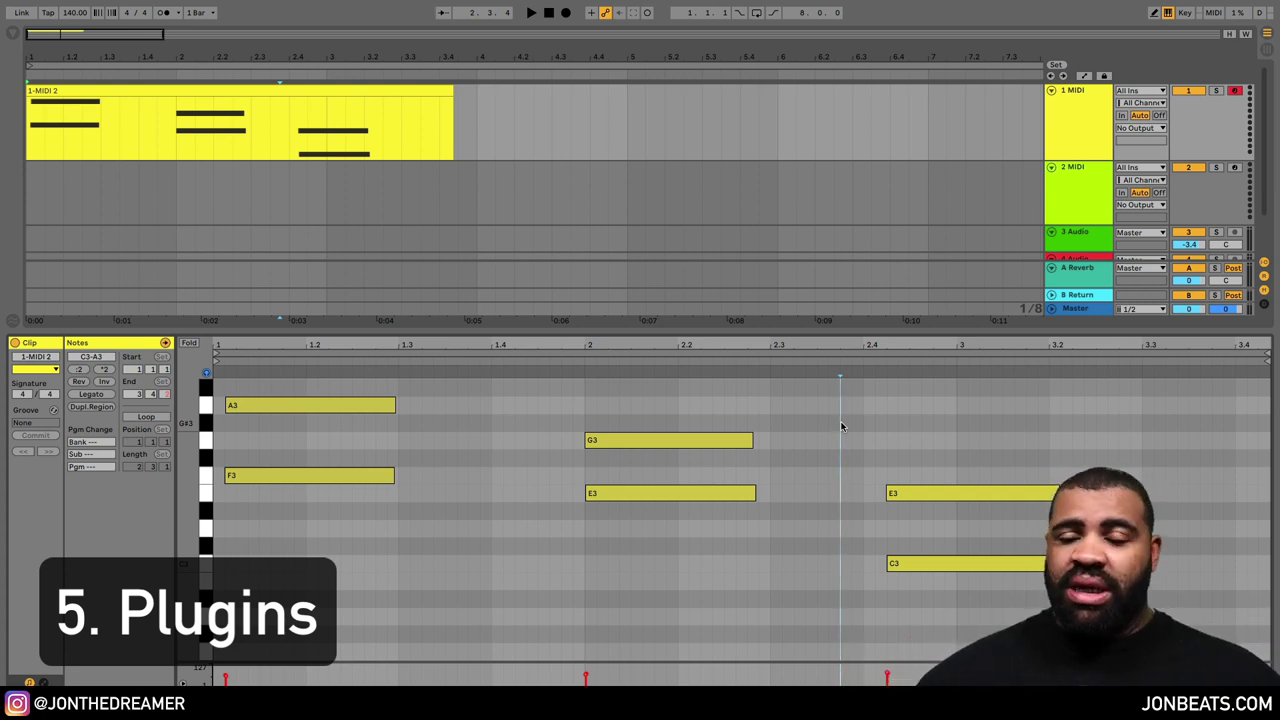
- Set the playback start point, return to Arrangement, and show the browser's Plug-ins list
left_click(862, 522)
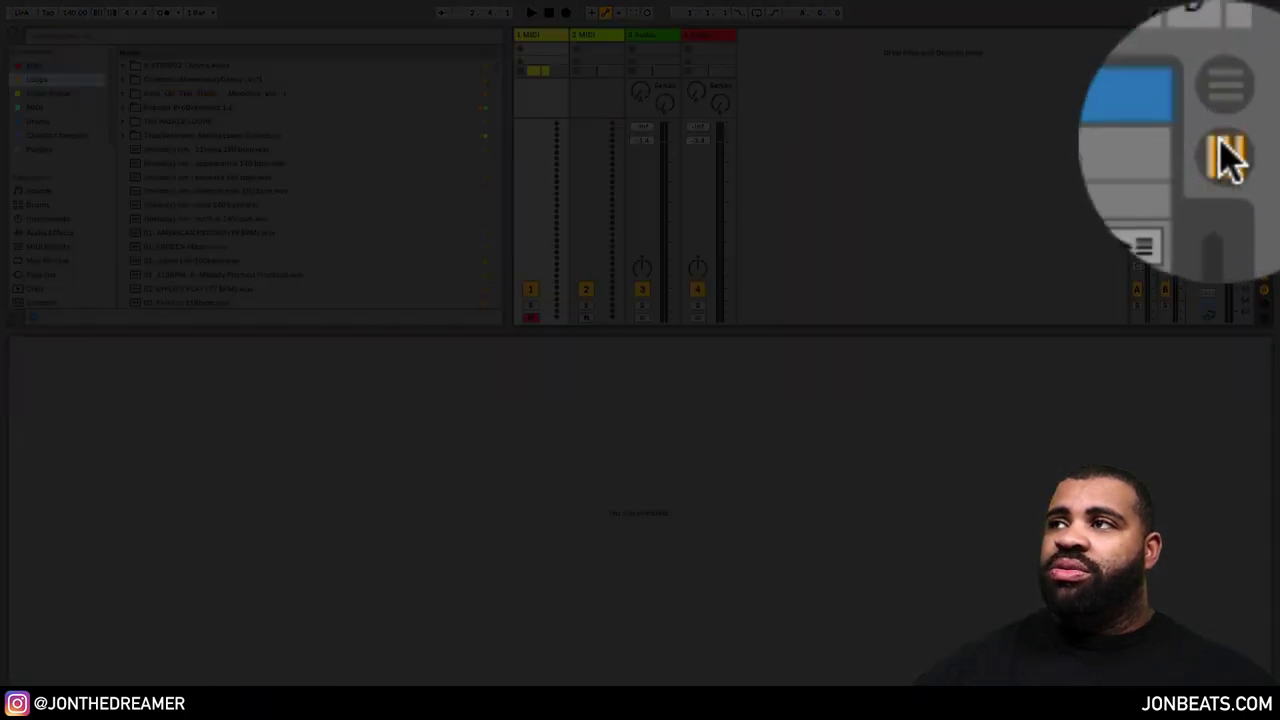
left_click(1267, 33)
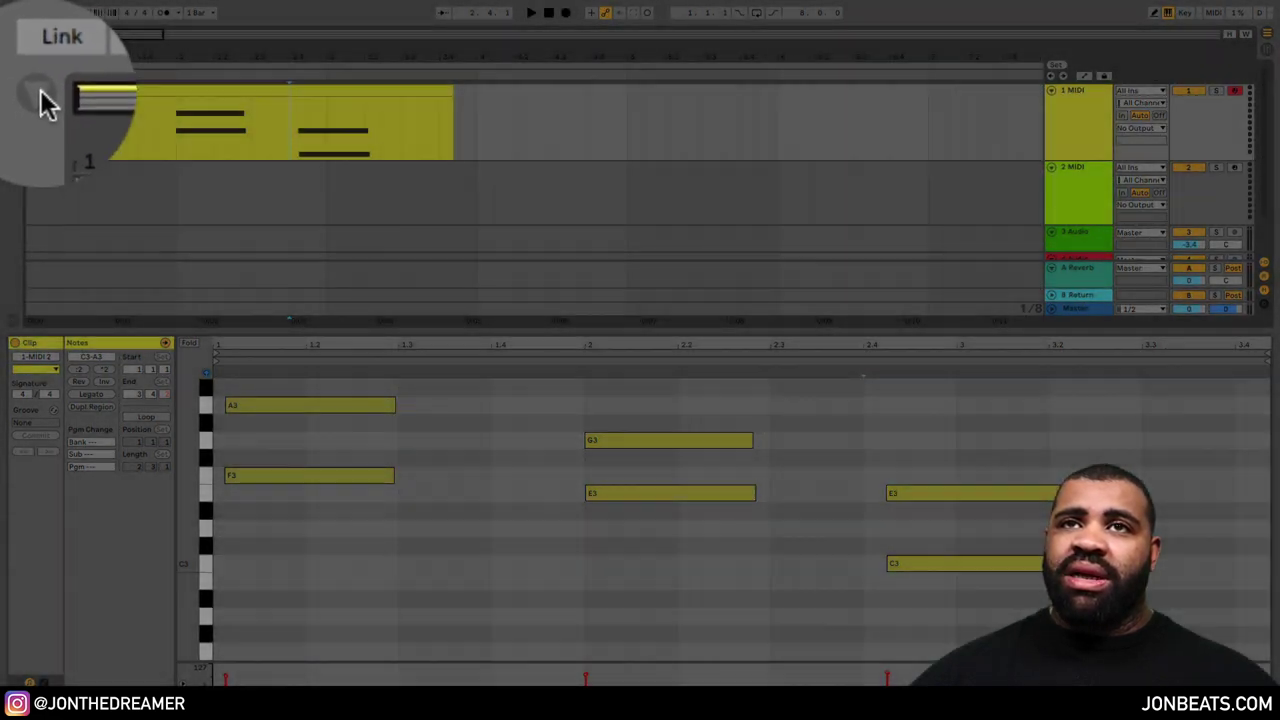
left_click(38, 97)
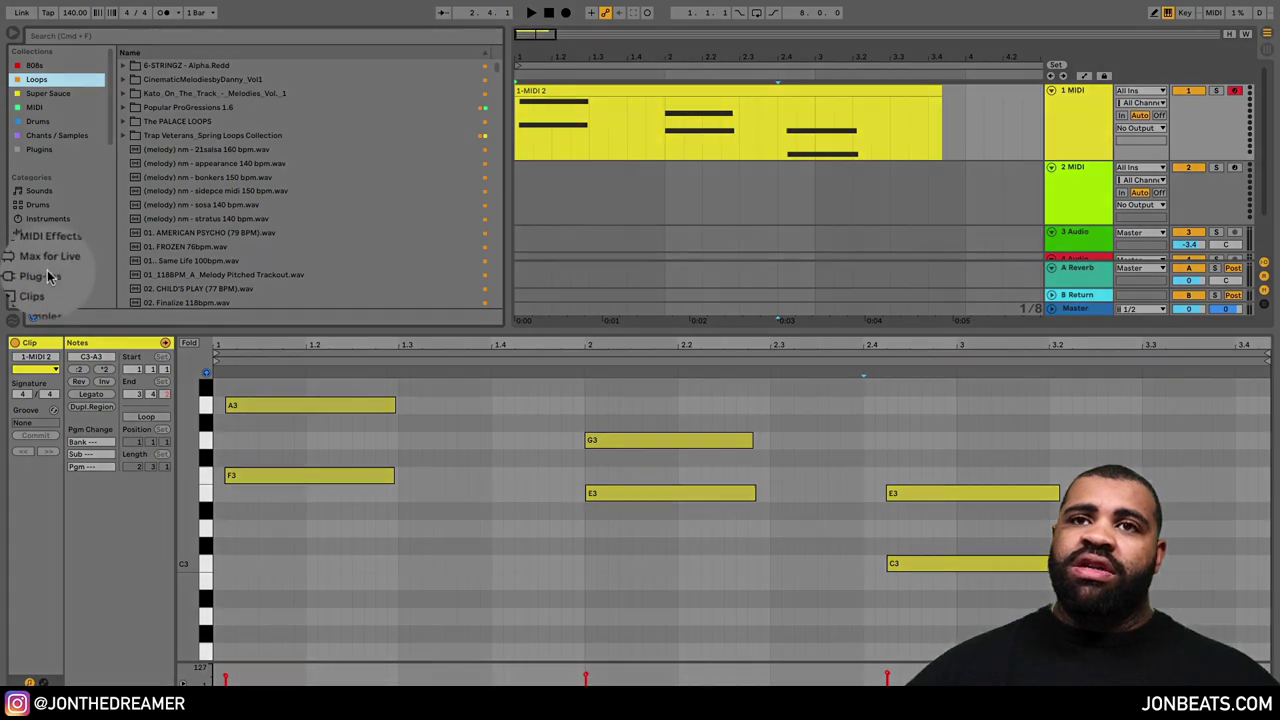
left_click(48, 272)
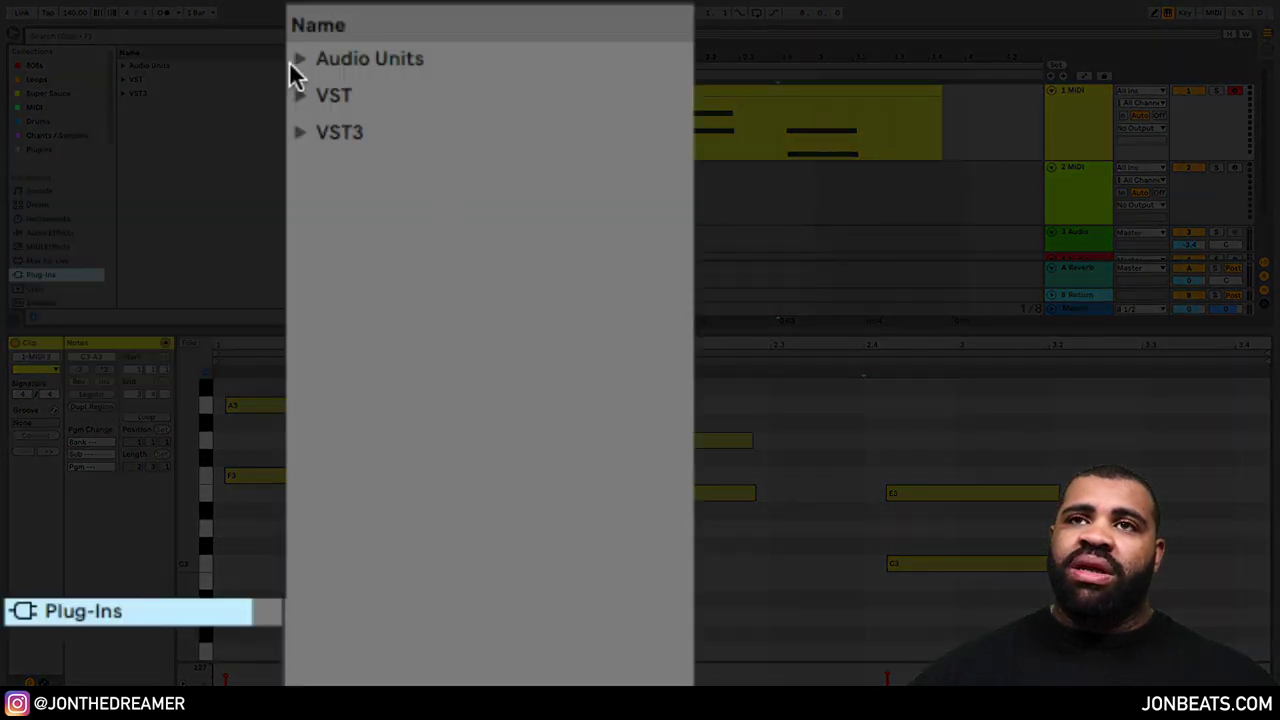
- Expand and collapse the VST and Audio Units plug-in folders to inspect their contents
left_click(123, 79)
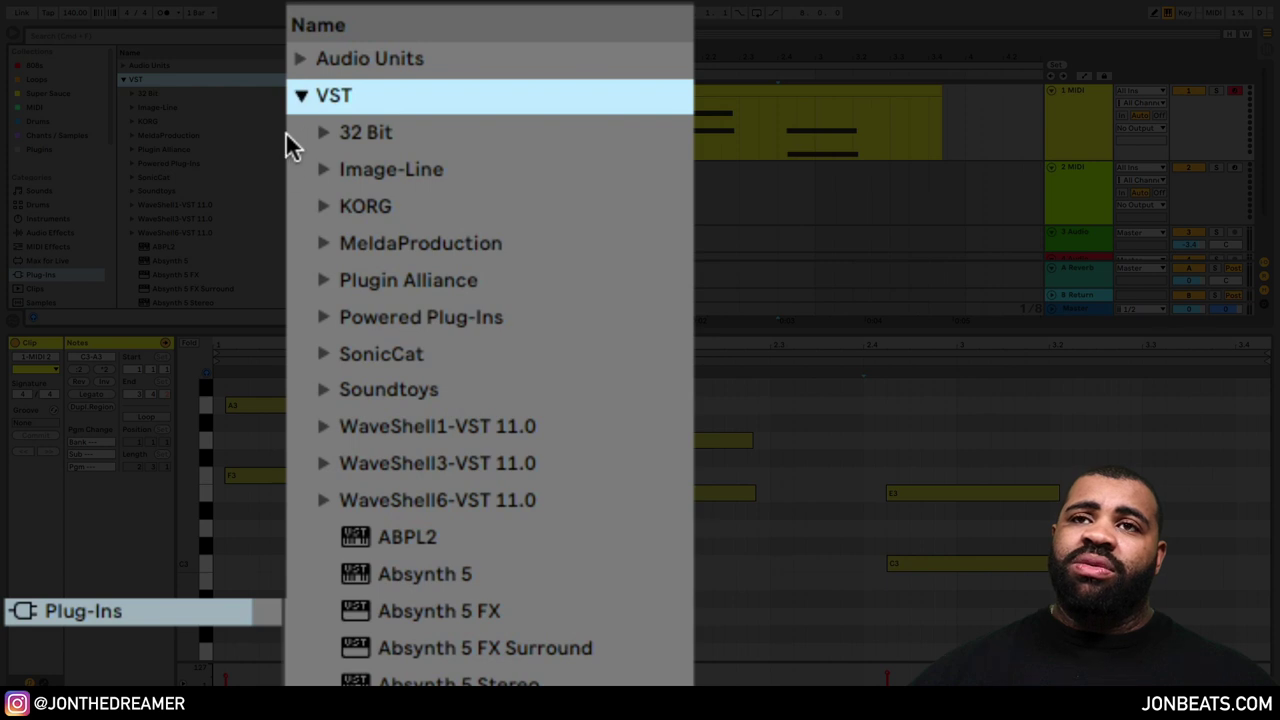
left_click(123, 80)
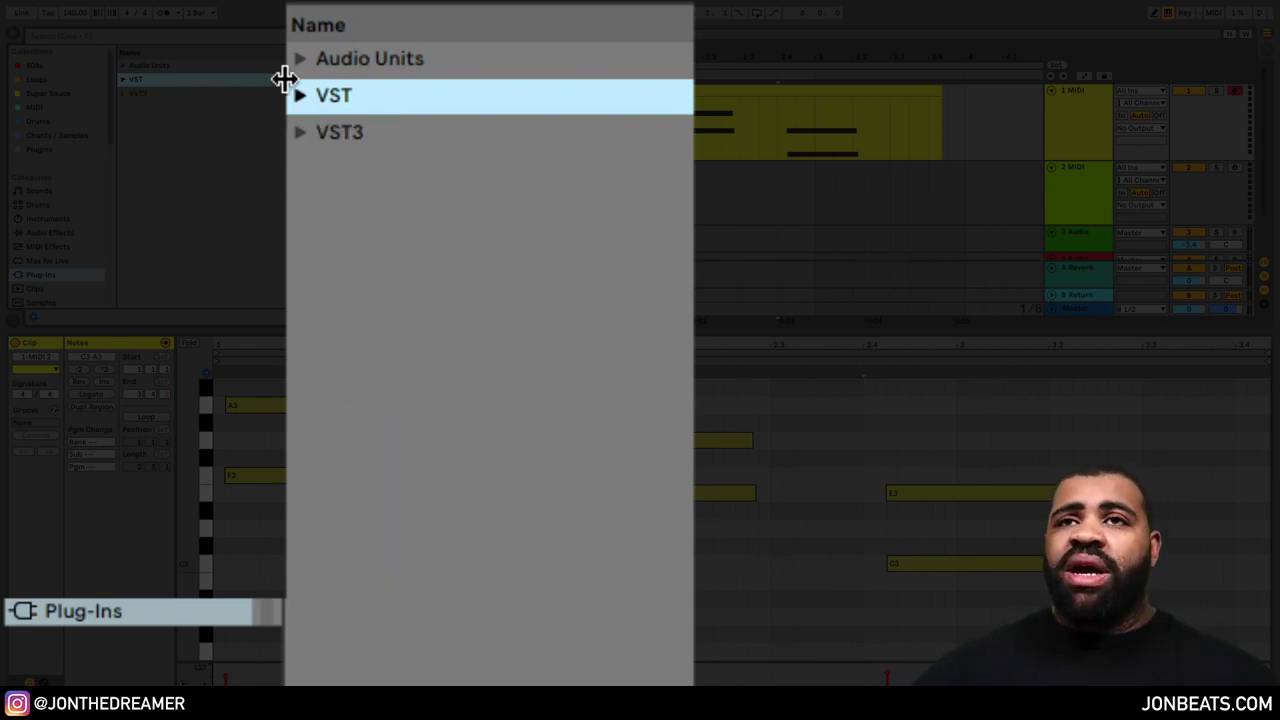
left_click(123, 65)
left_click(123, 65)
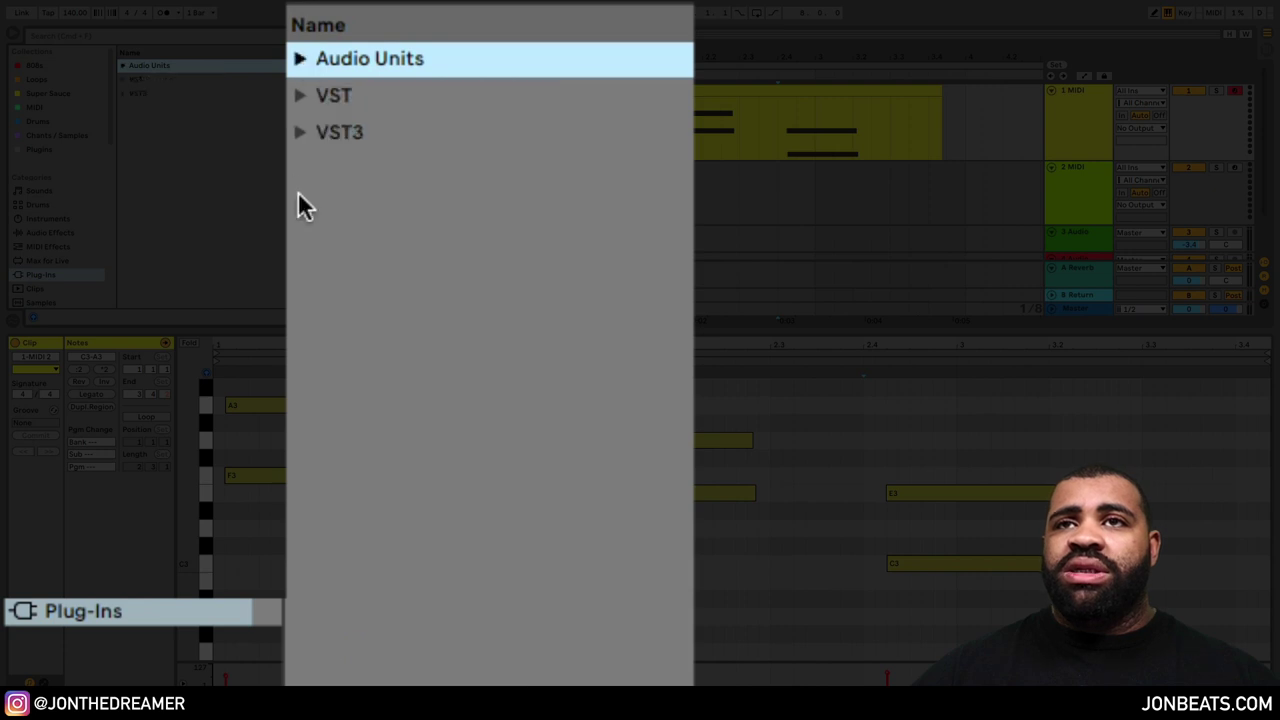
left_click(300, 97)
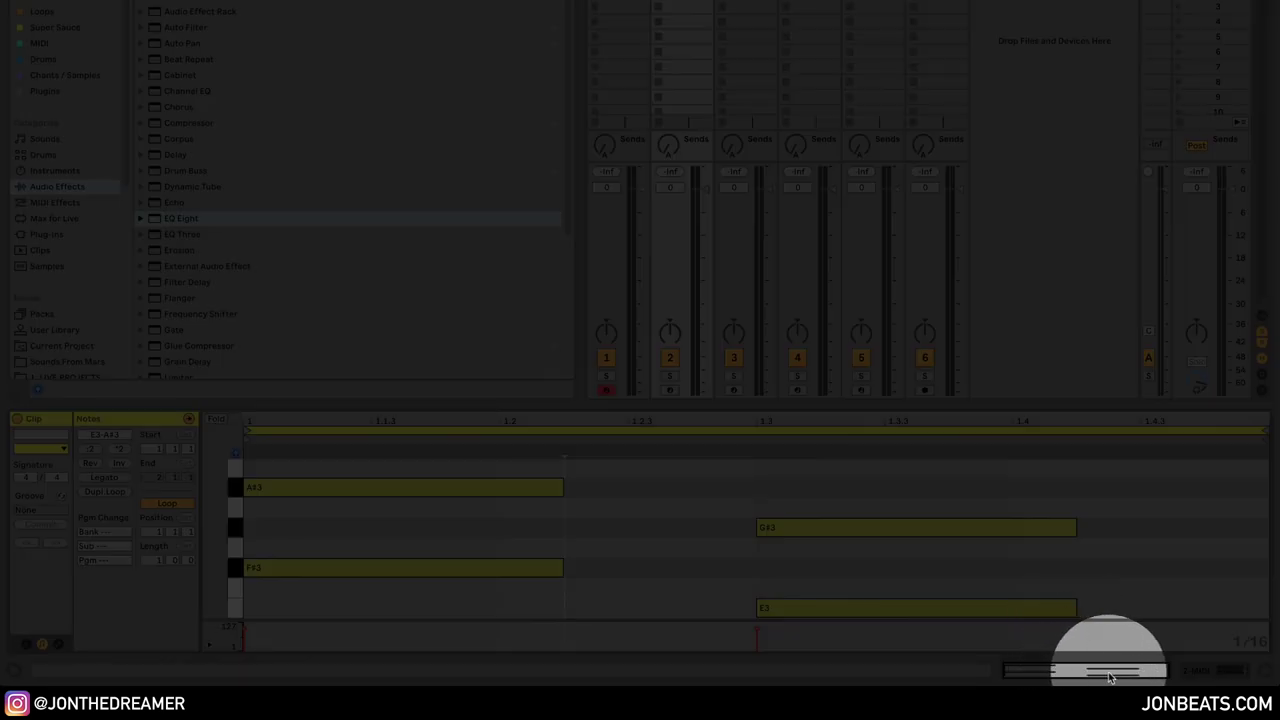
left_click(1210, 672)
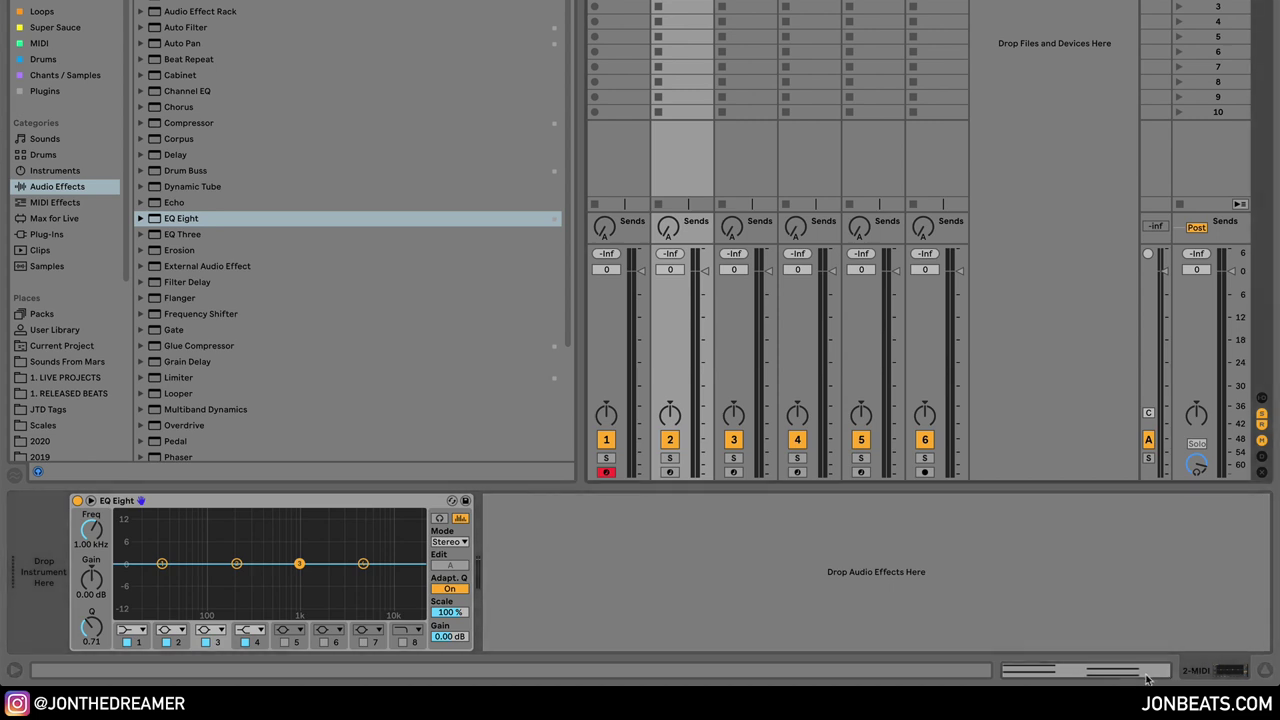
key("shift+Tab")
key("shift+Tab")
key("shift+Tab")
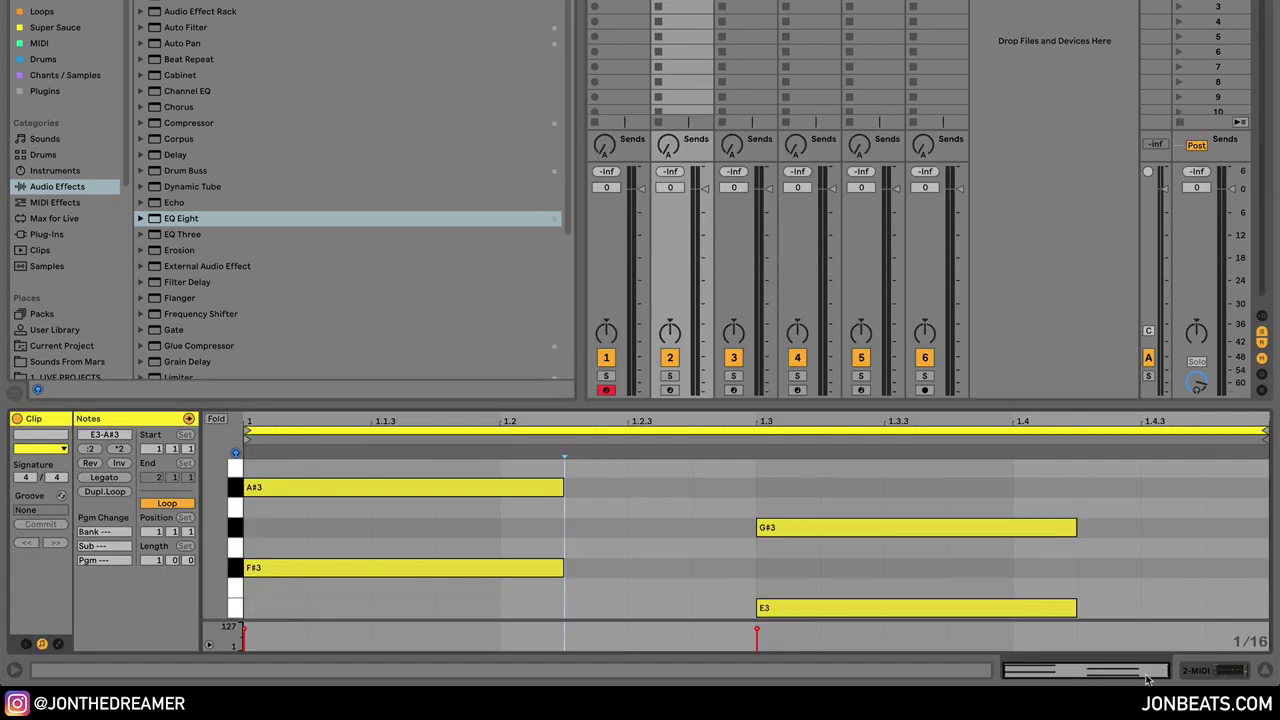
key("shift+Tab")
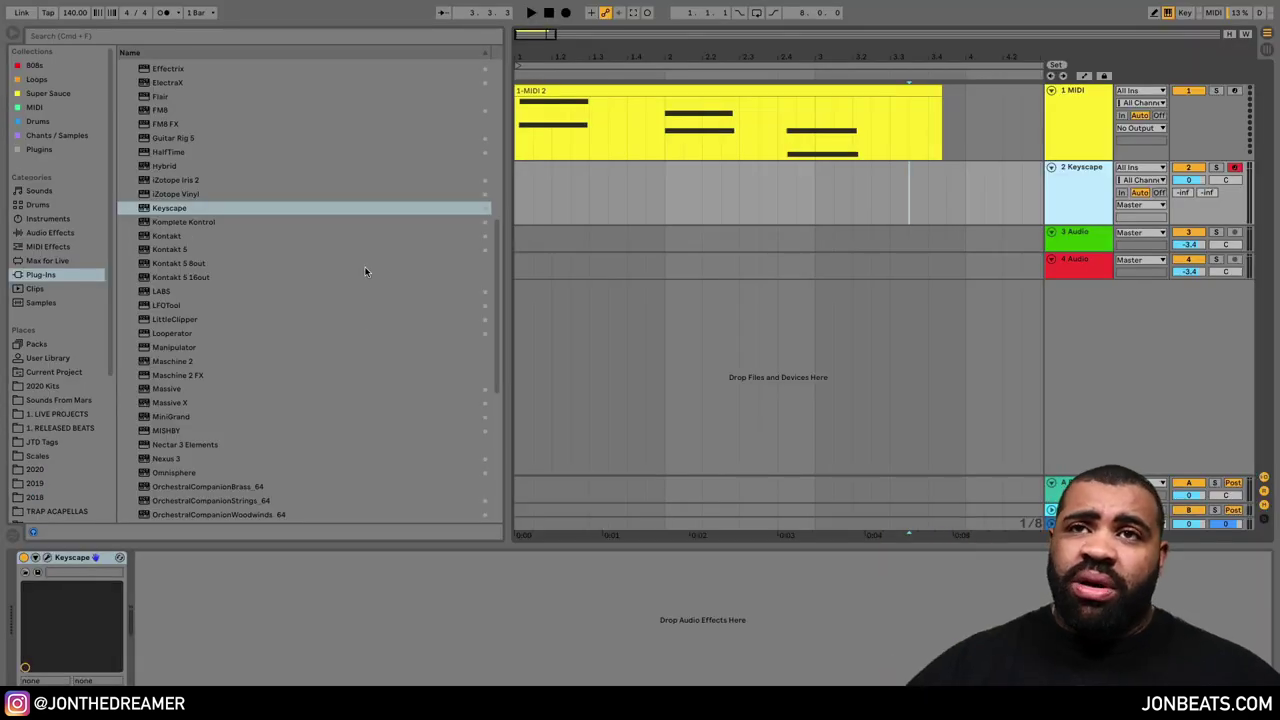
left_click(286, 151)
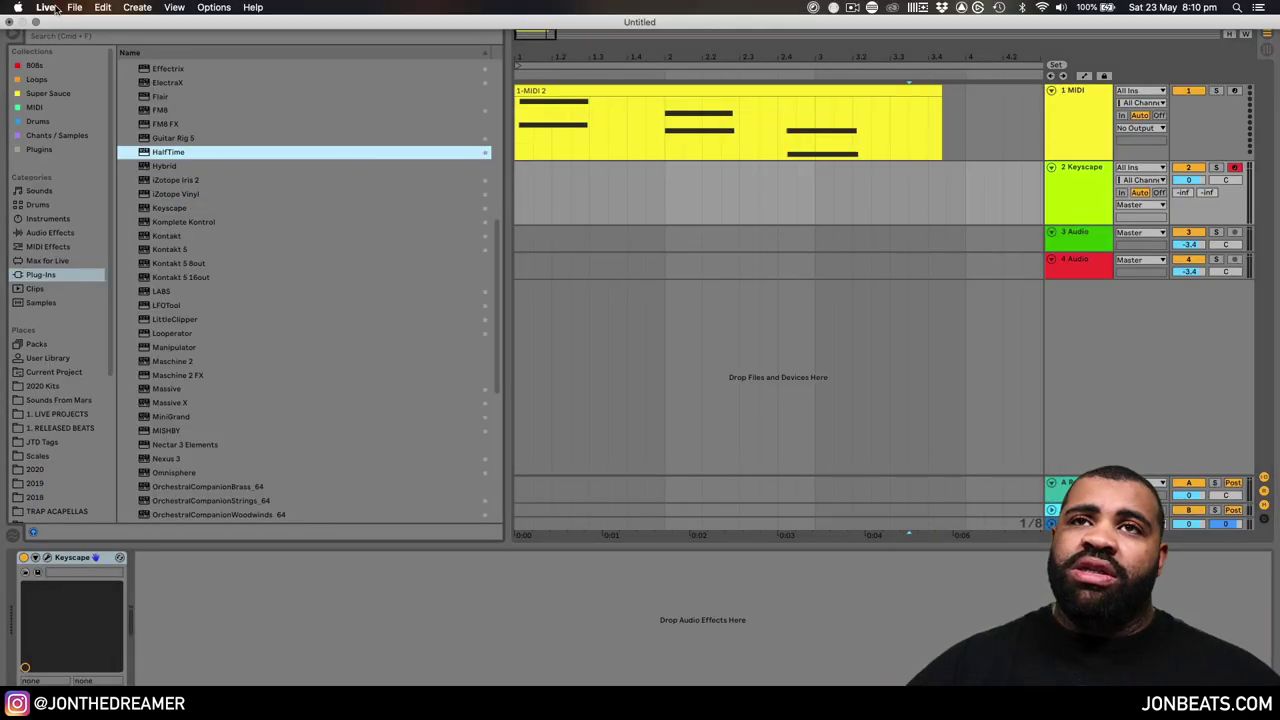
left_click(55, 8)
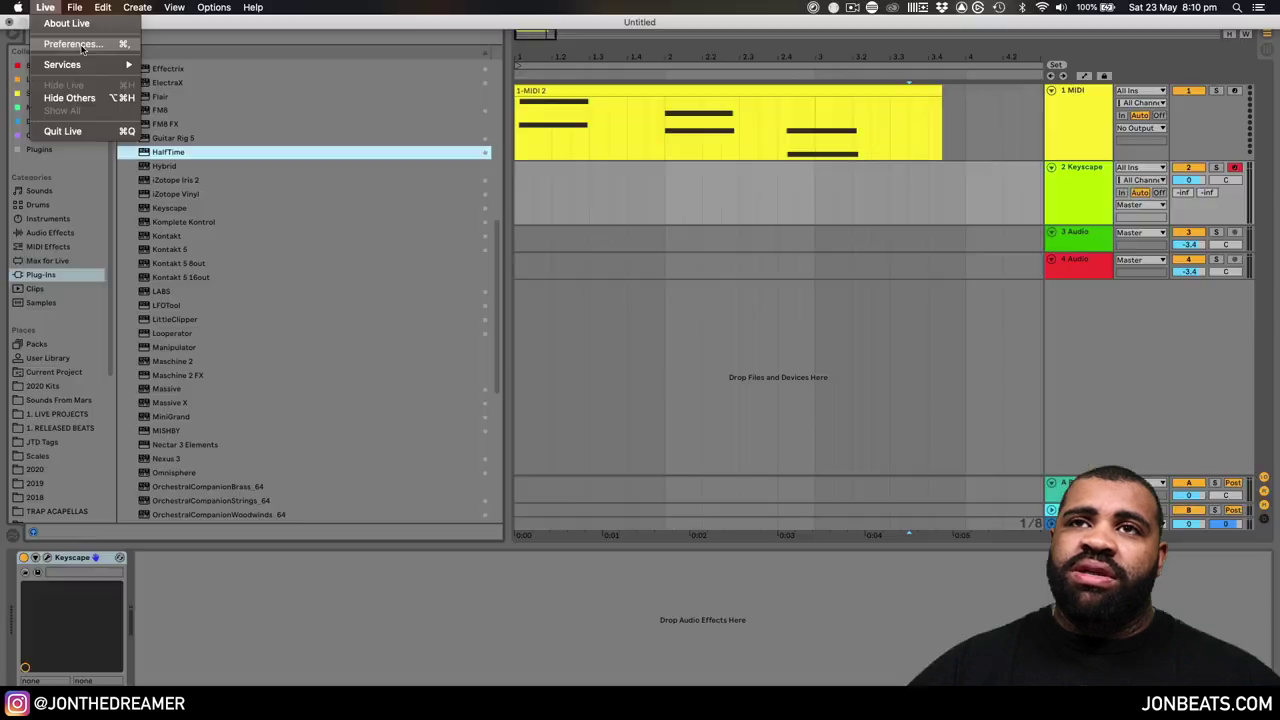
left_click(72, 44)
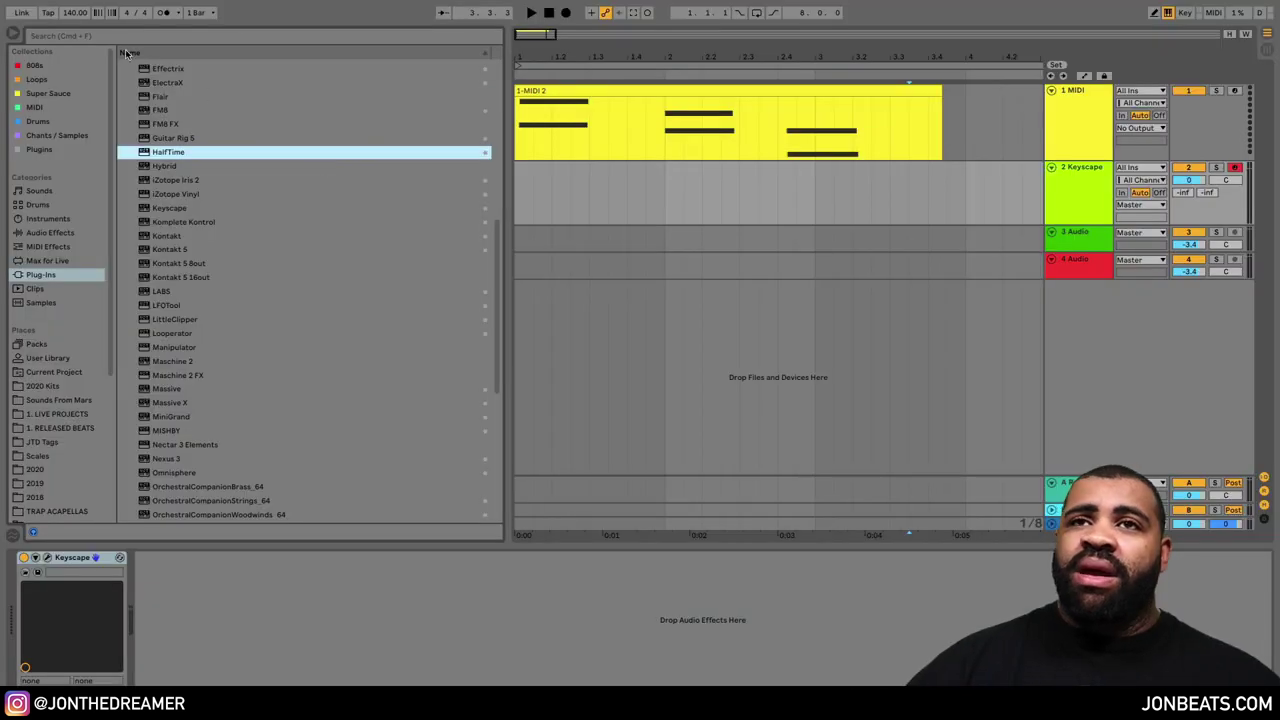
- Search the browser for 'omnisph' and load Omnisphere onto track 2 in place of Keyscape
left_click(117, 40)
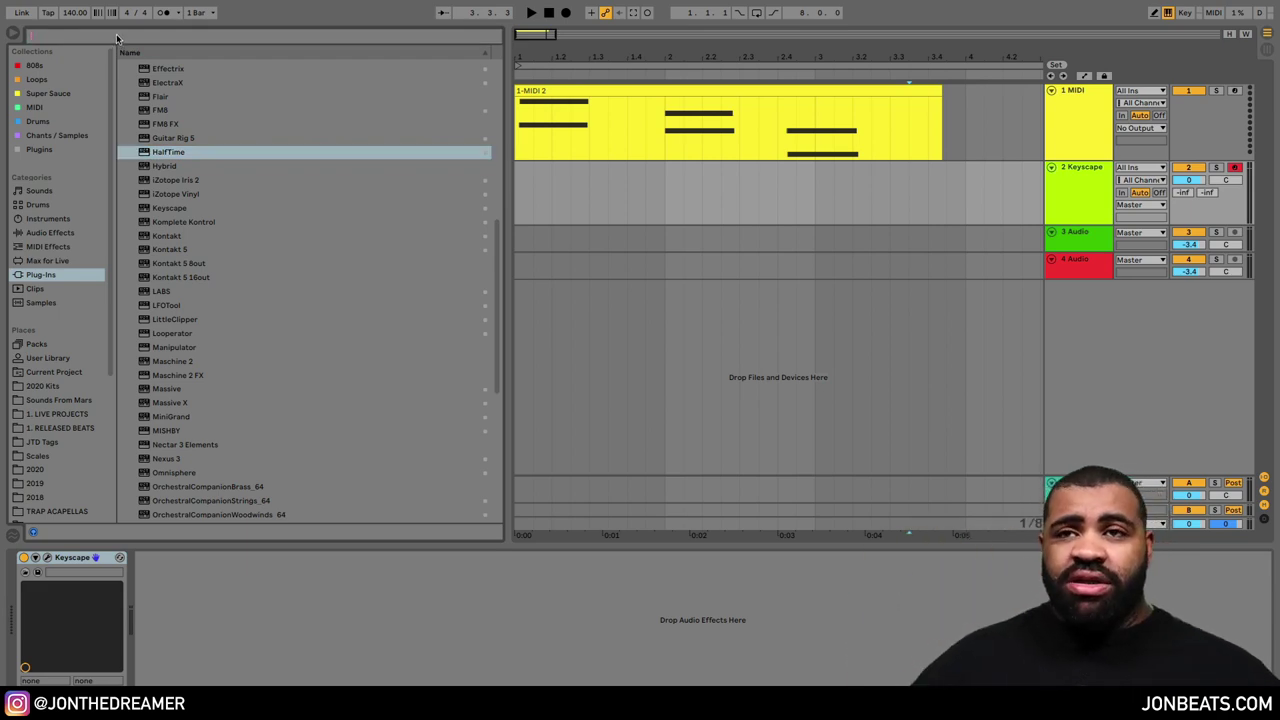
type("xpand")
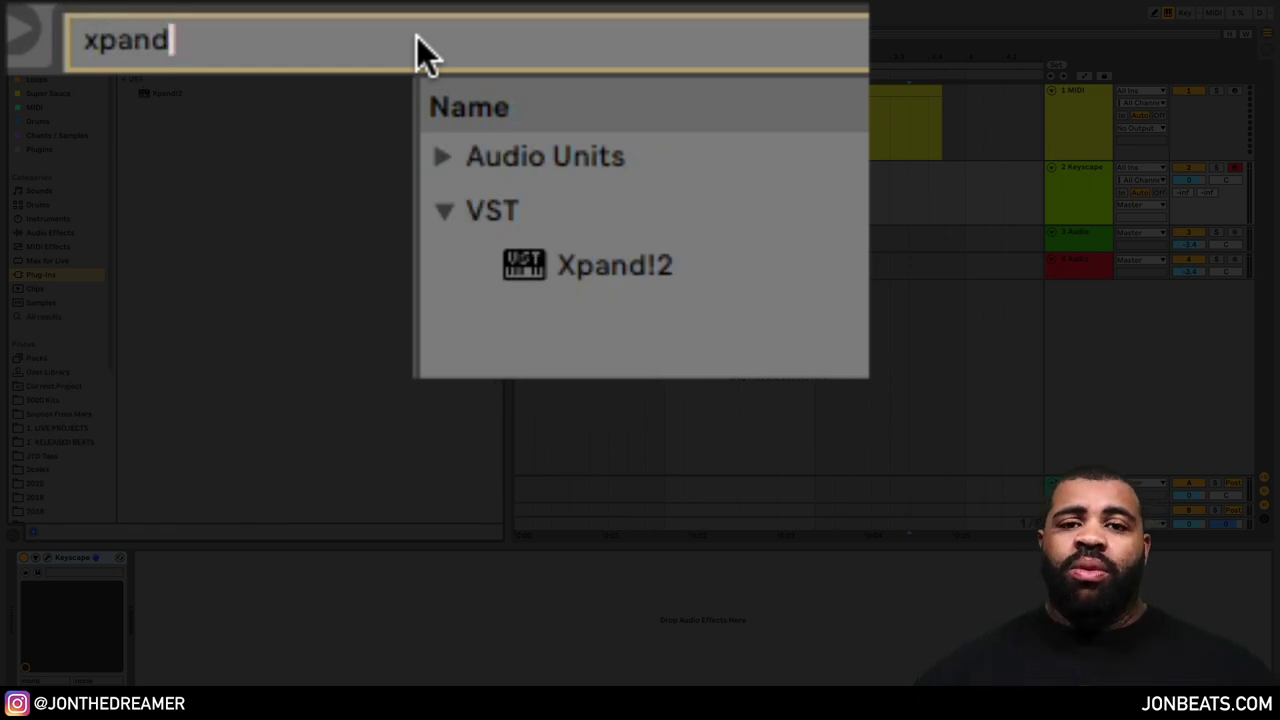
key("super+a")
key("BackSpace")
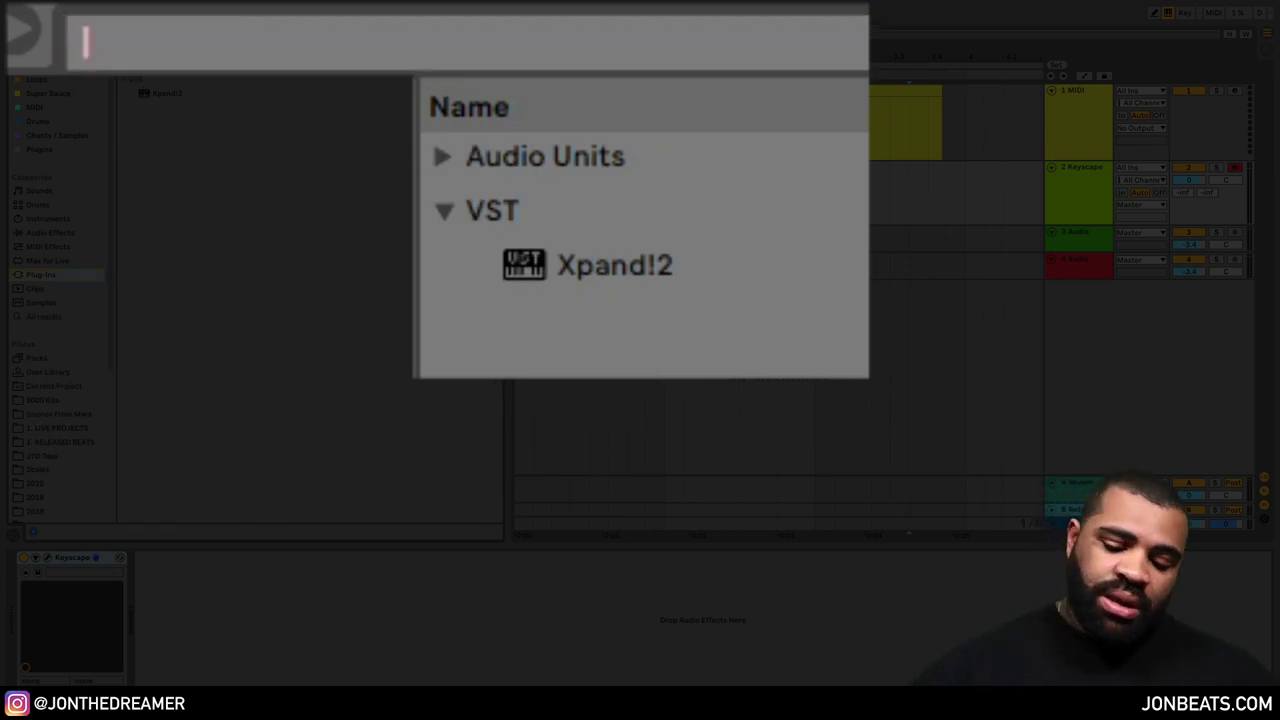
type("omnisph")
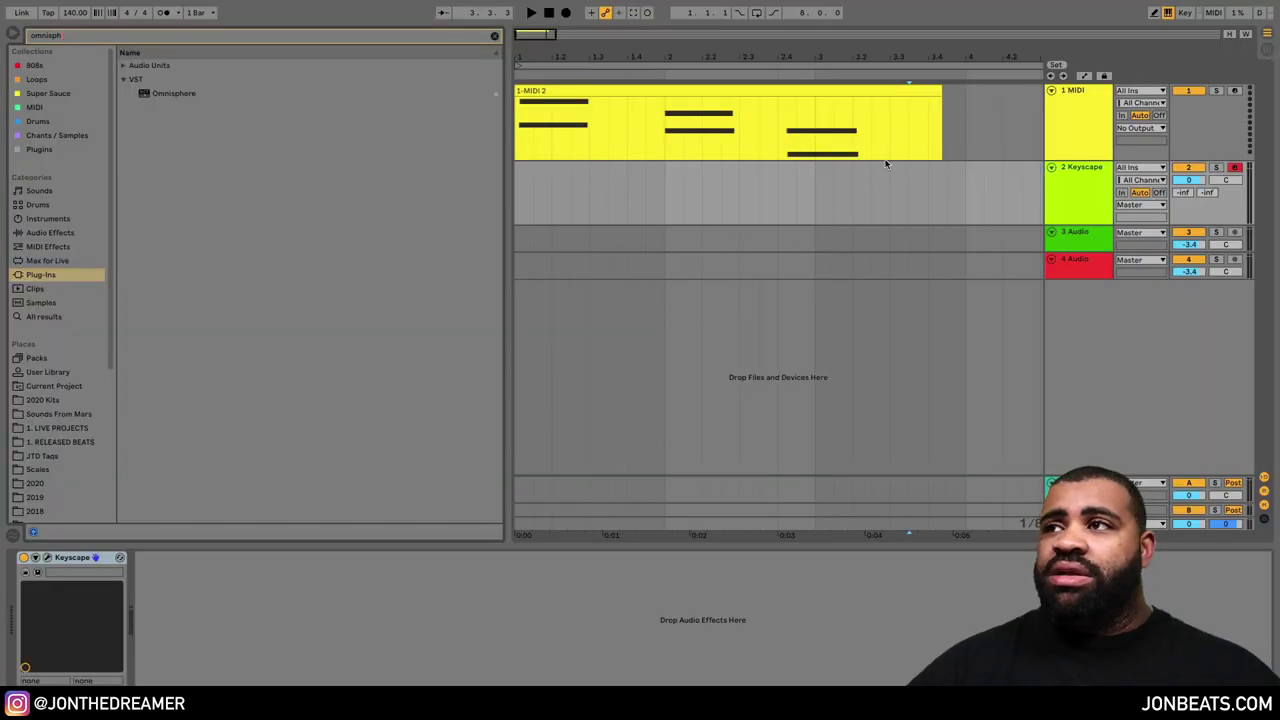
double_click(163, 93)
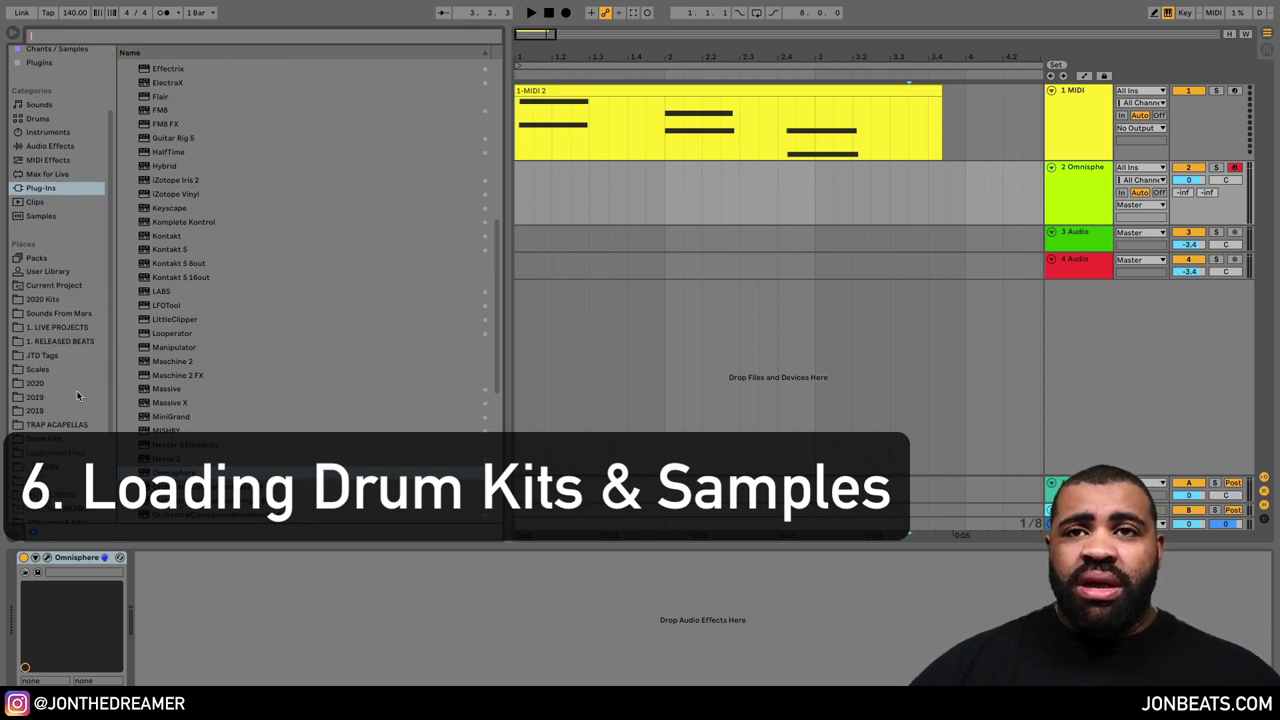
- Start adding a browser folder, open Drum Kits sorted by name, and select the 2018 folder
scroll(44, 138, "down", 5)
scroll(58, 160, "up", 5)
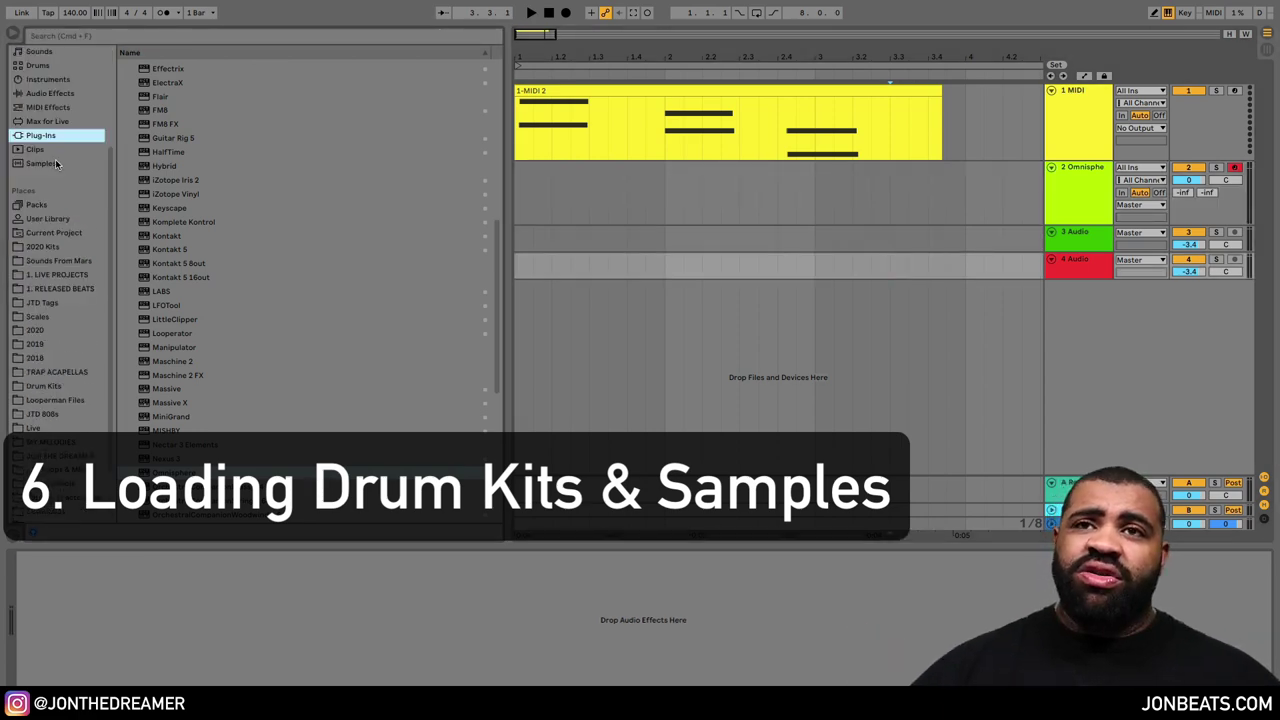
scroll(45, 320, "down", 10)
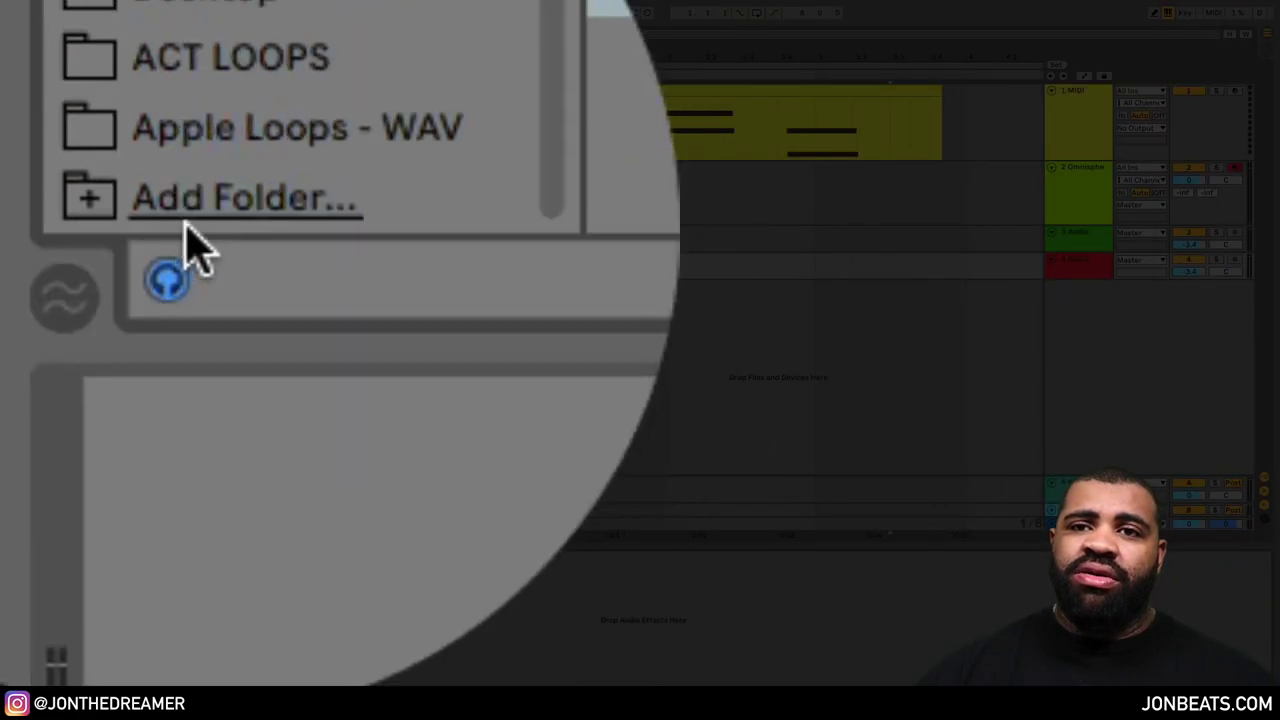
left_click(228, 238)
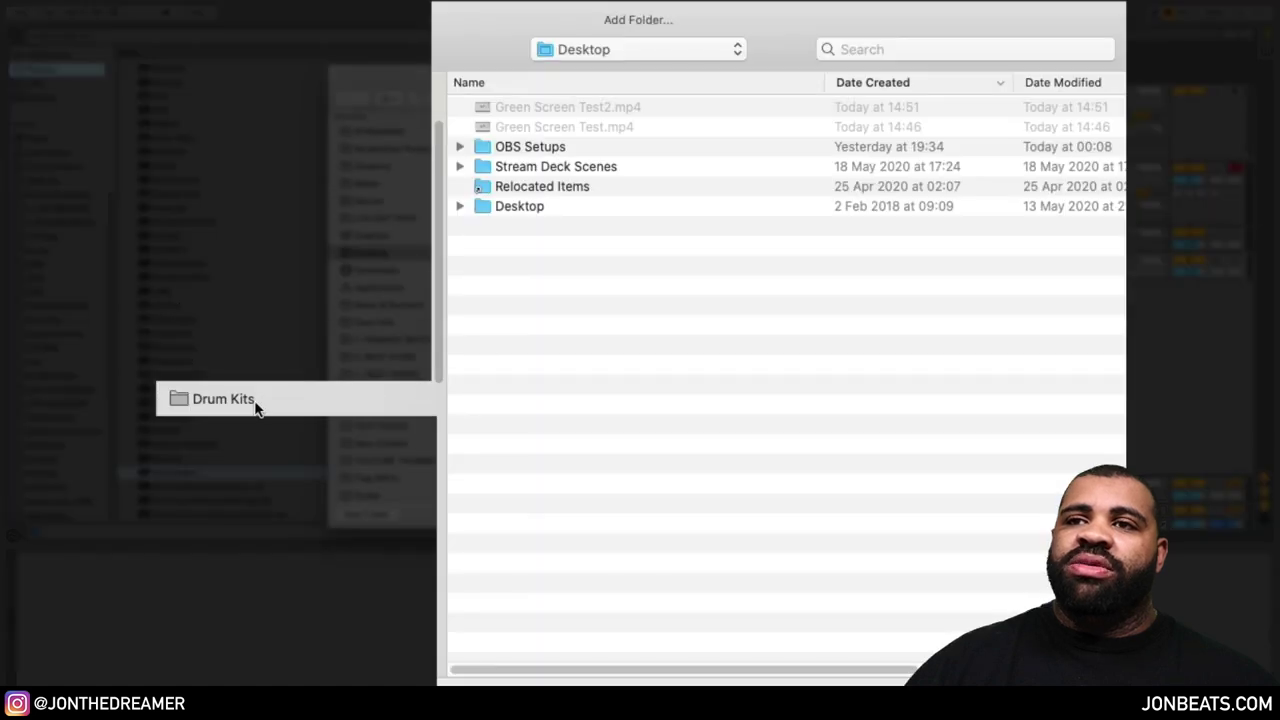
left_click(392, 329)
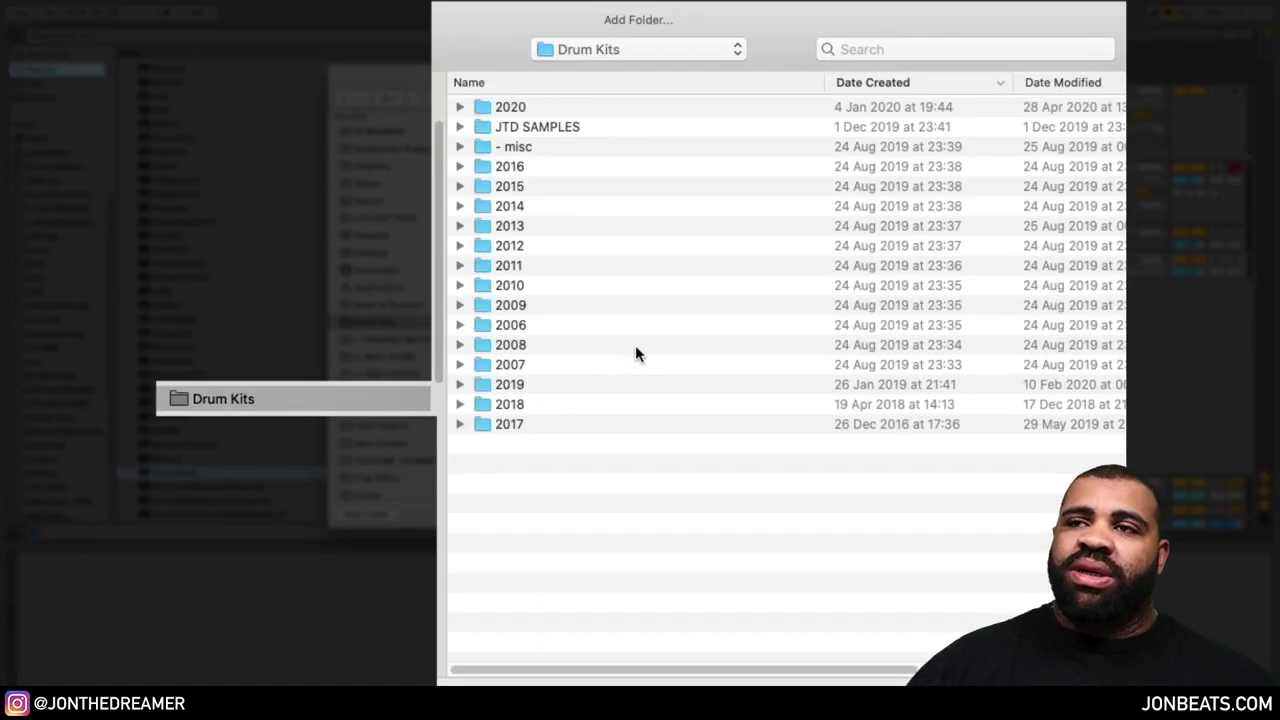
left_click(530, 84)
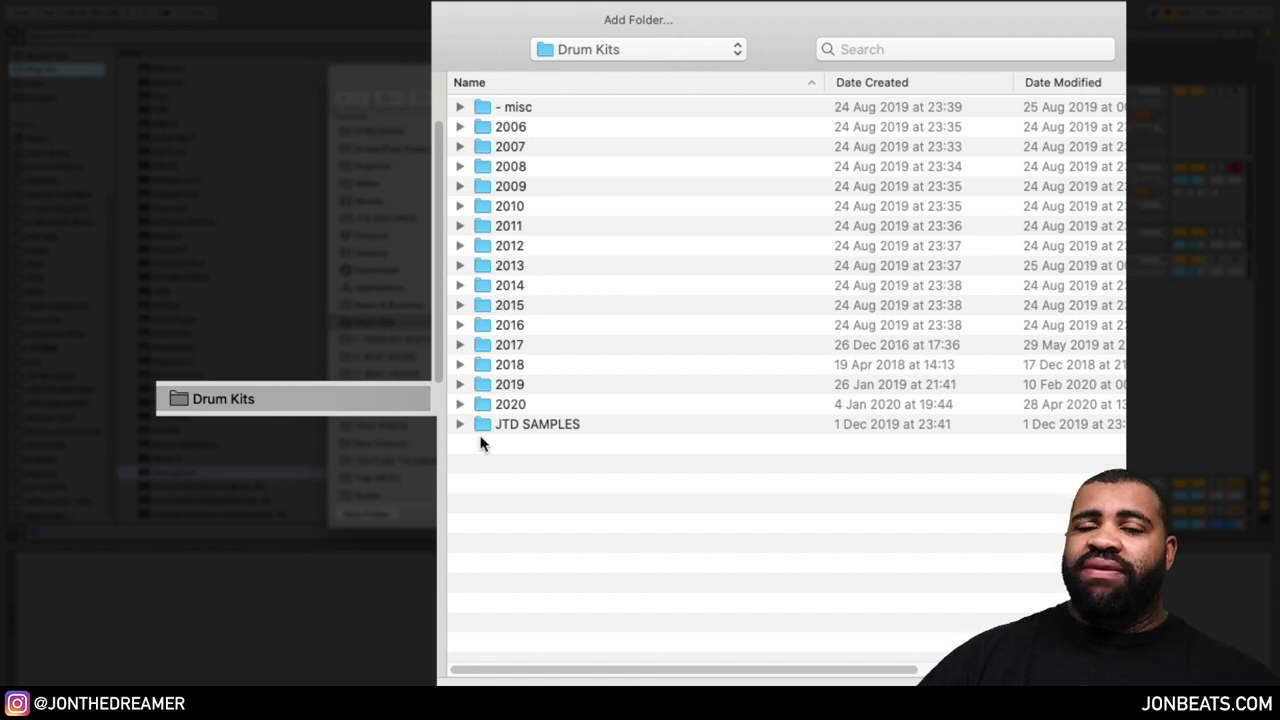
left_click(529, 129)
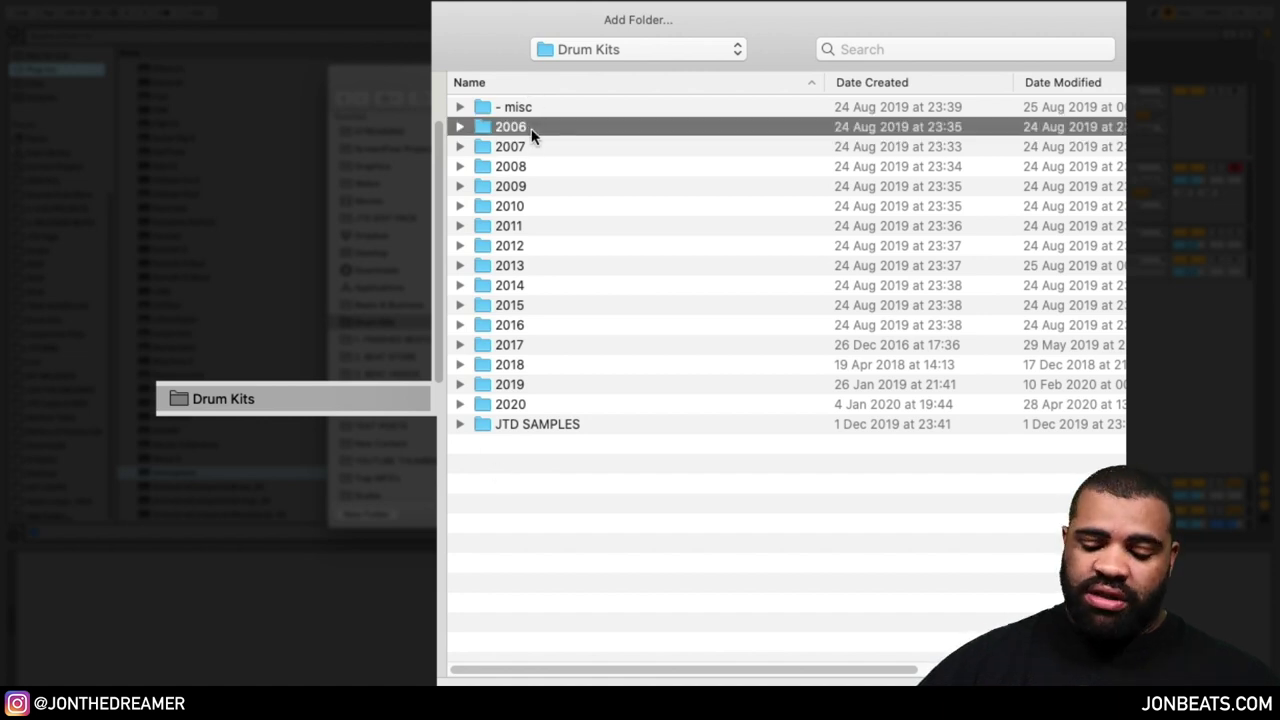
key("Down")
key("Down")
key("Down")
key("Down")
key("Down")
key("Down")
key("Down")
key("Down")
key("Down")
key("Down")
key("Down")
key("Down")
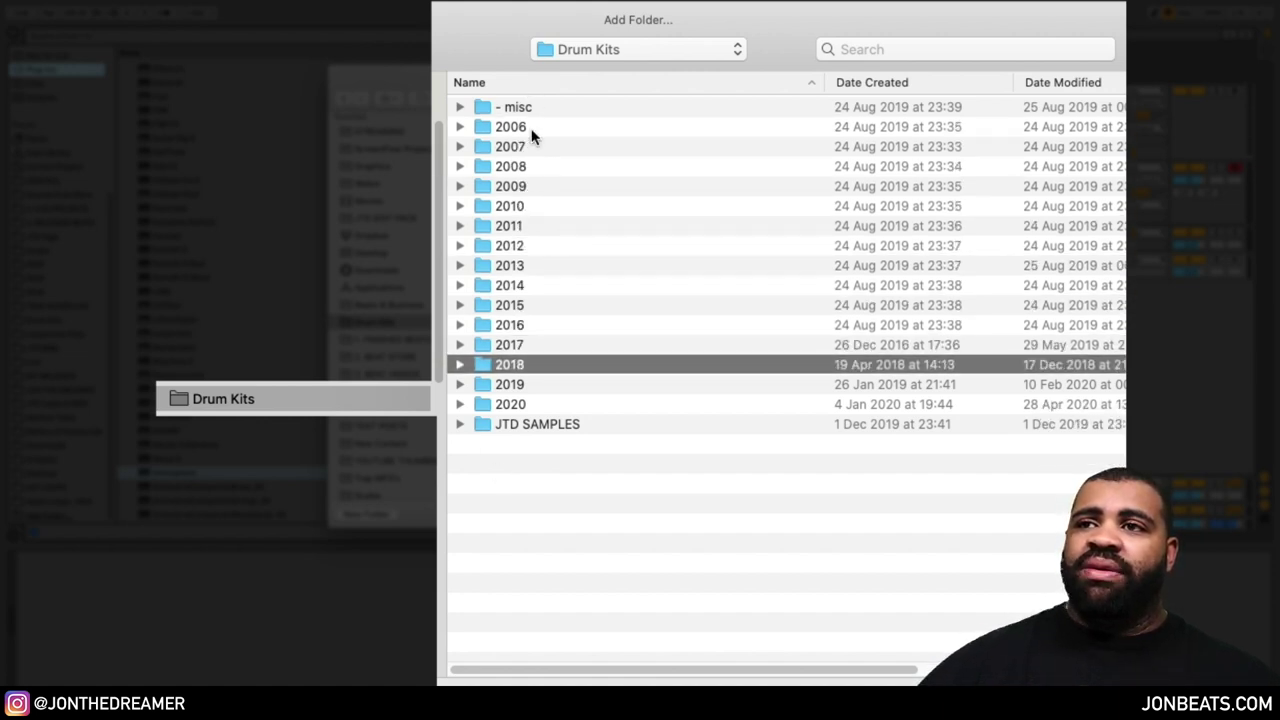
- Peek inside the 2020 and 2016 folders, then extend the selection to 2019 and 2020
left_click(460, 405)
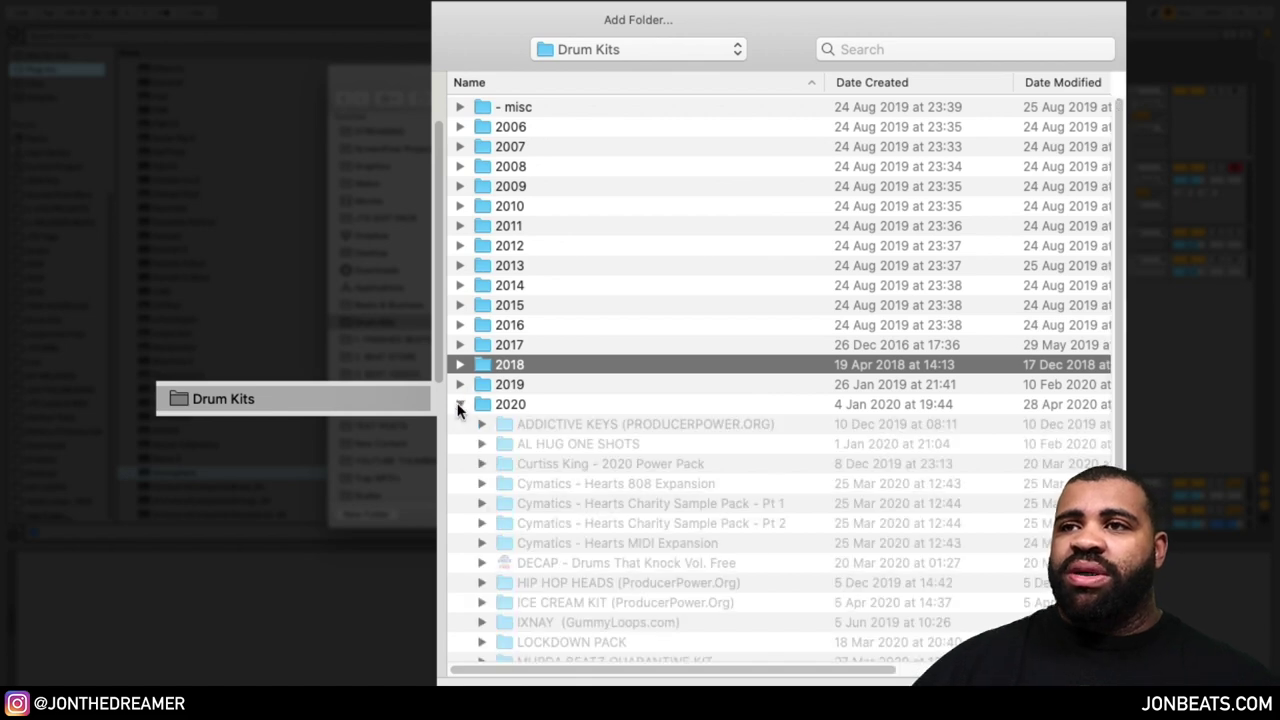
left_click(460, 404)
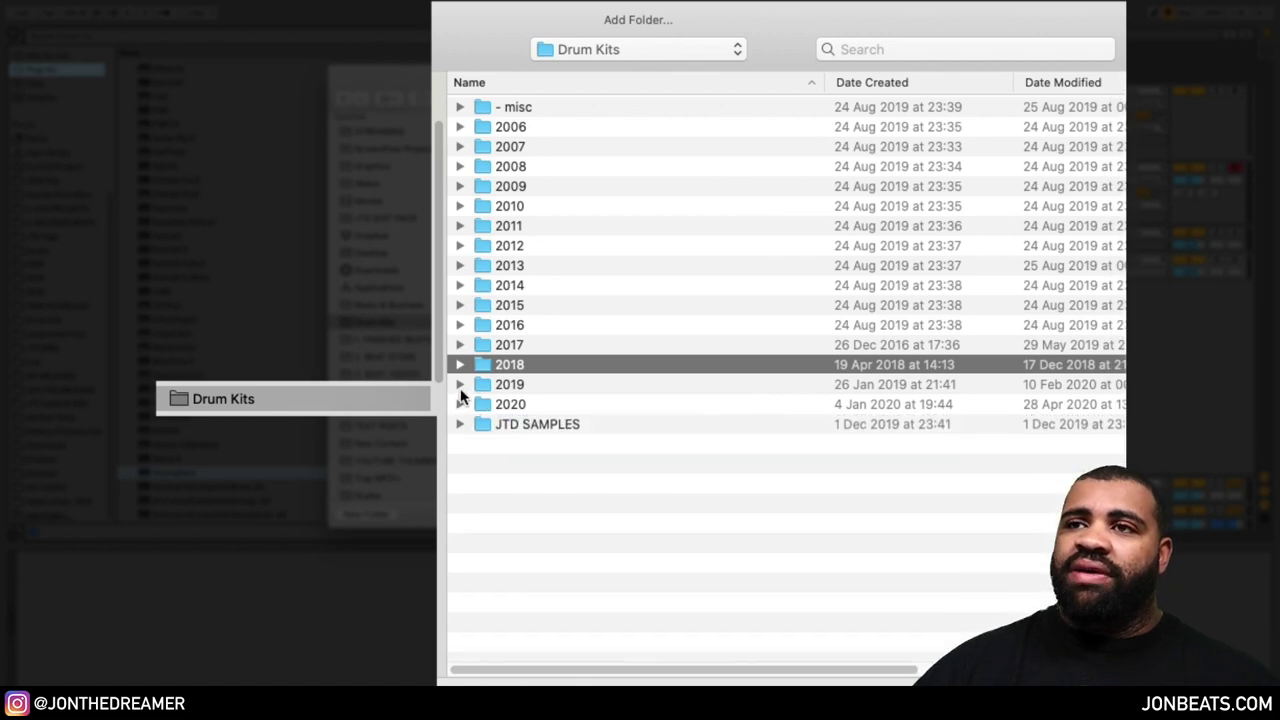
left_click(459, 305)
left_click(459, 305)
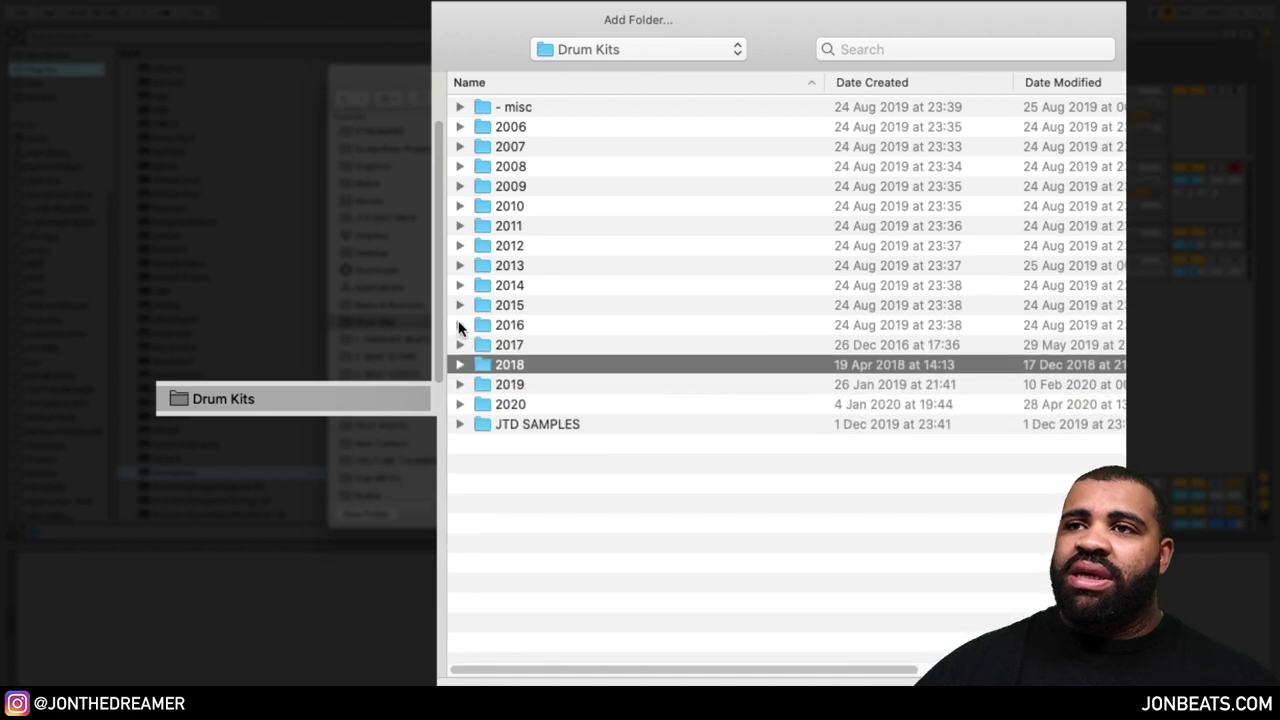
left_click(460, 325)
left_click(460, 325)
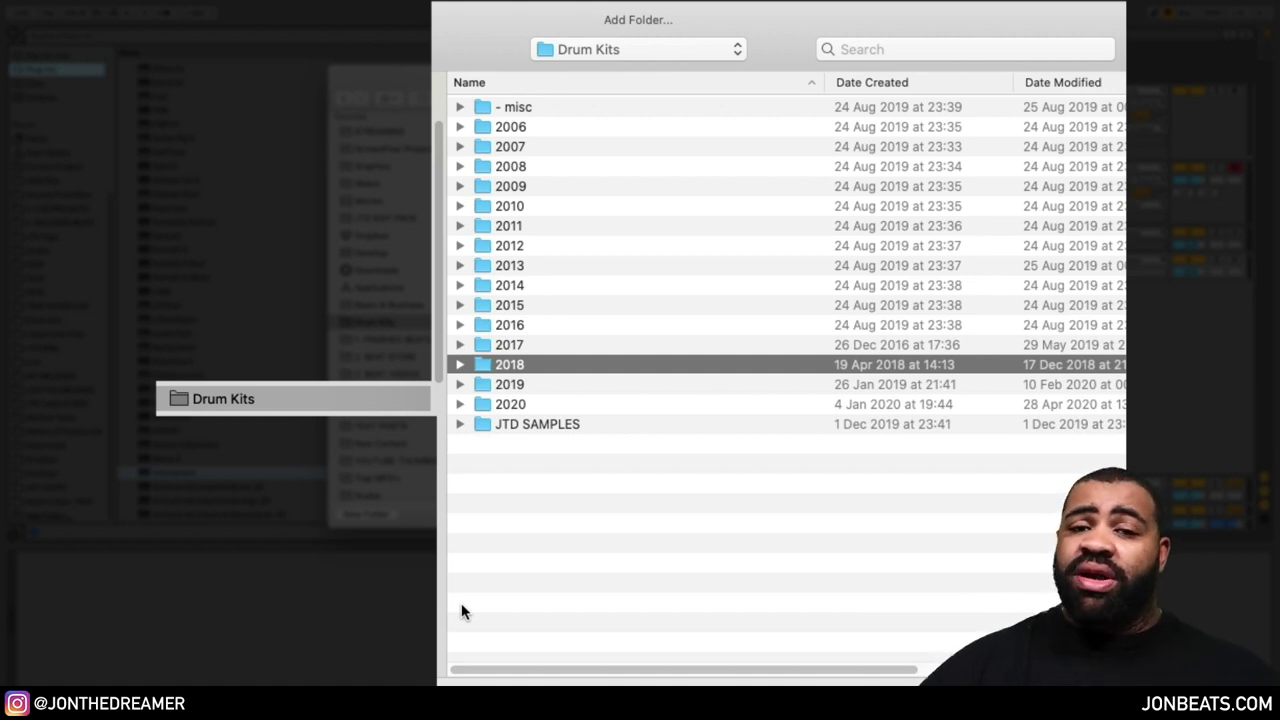
left_click(527, 388)
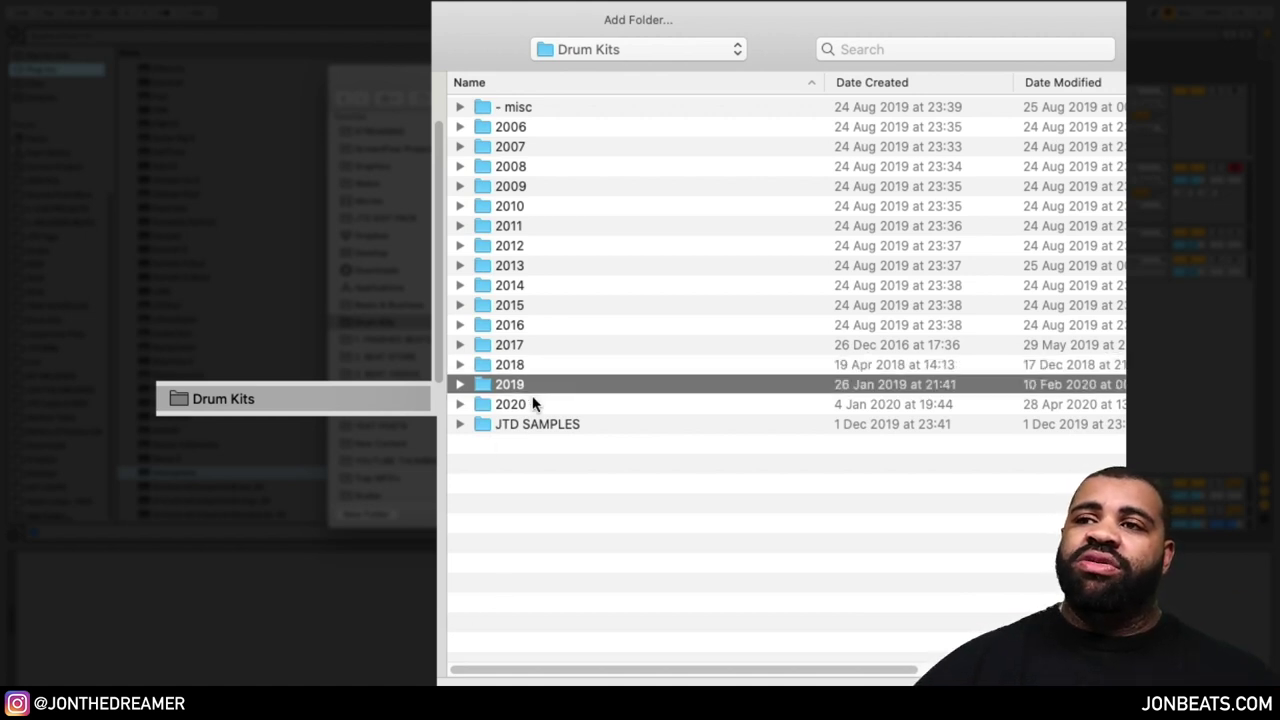
left_click(534, 405)
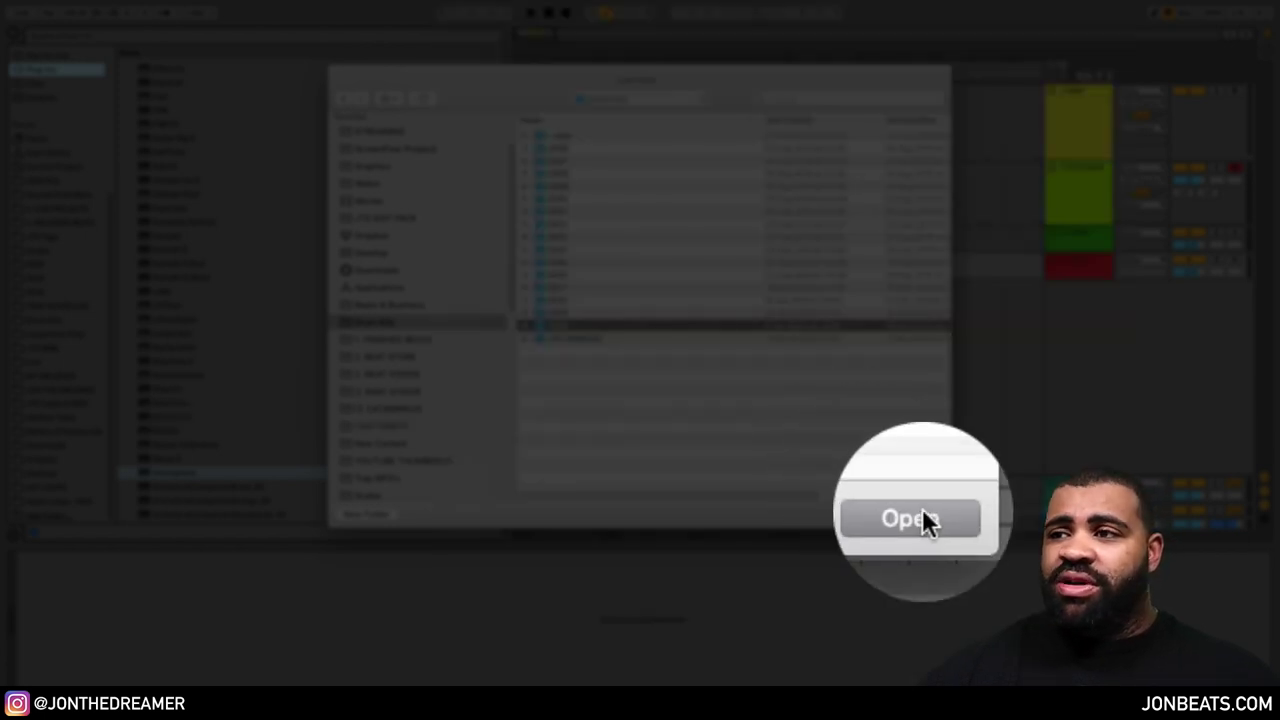
- Confirm adding the 2018–2020 folders, then view each one's drum kit packs under Places
left_click(922, 508)
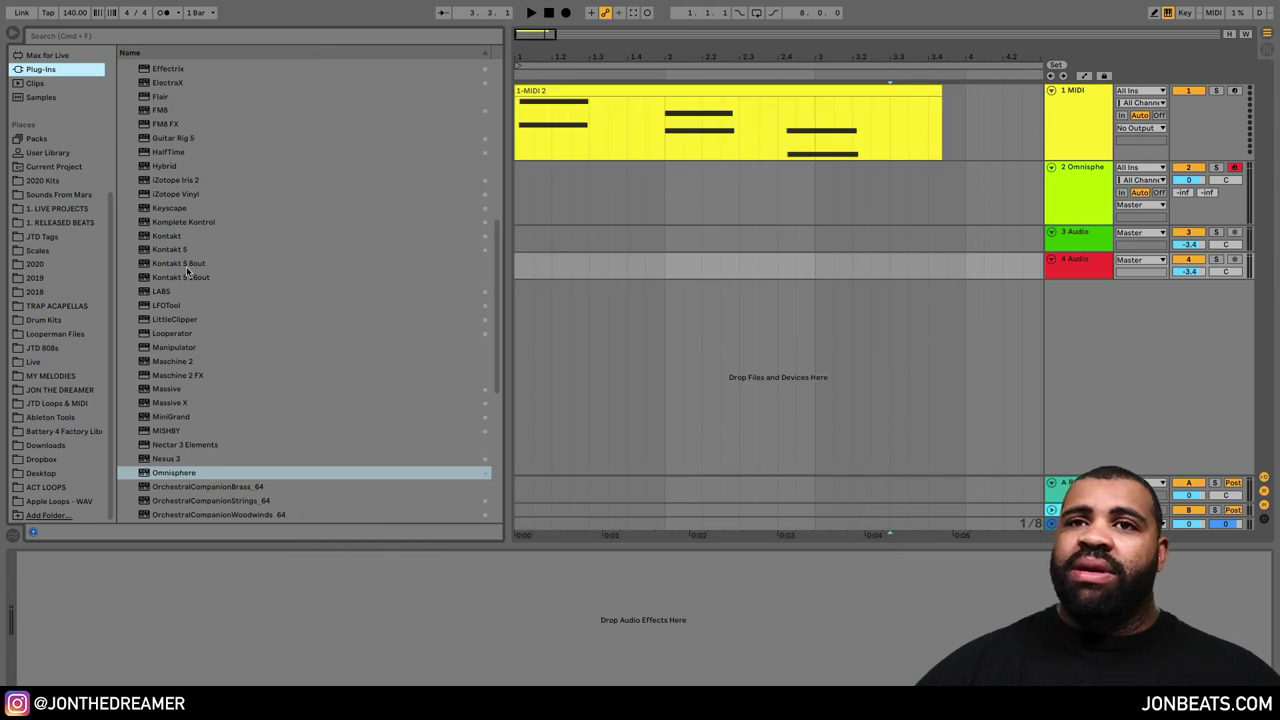
left_click(45, 265)
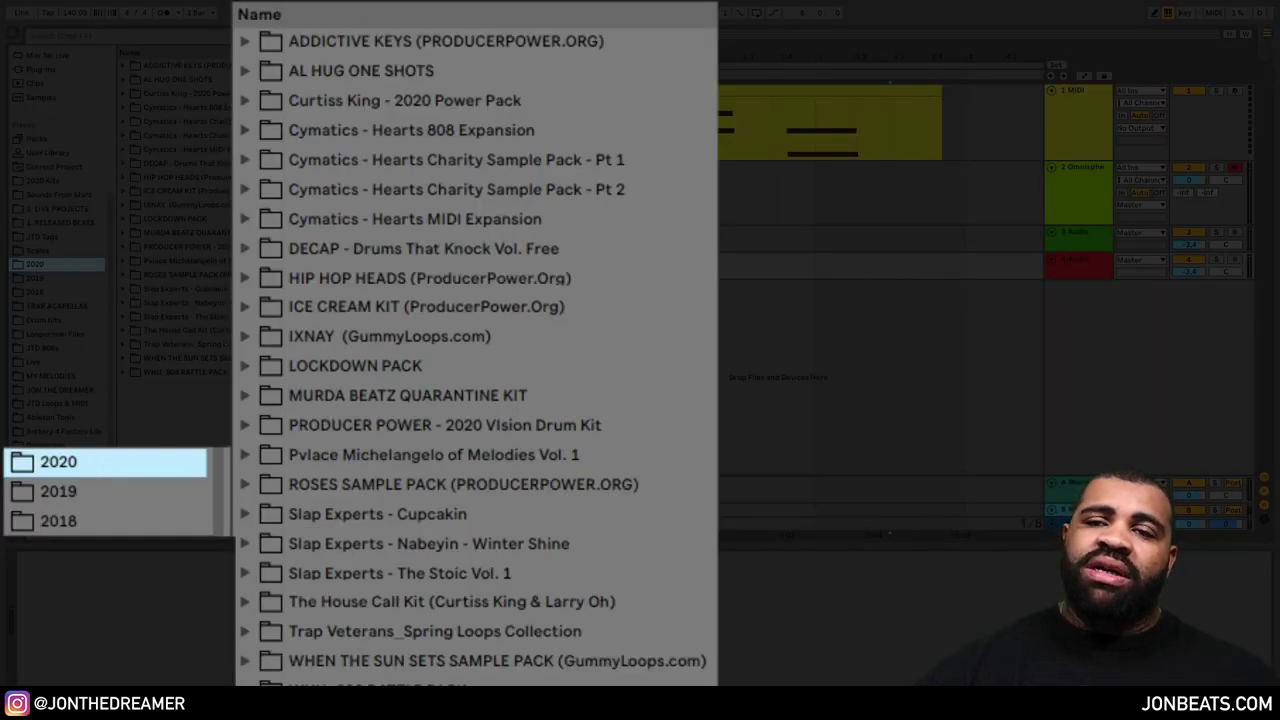
left_click(66, 484)
scroll(388, 460, "down", 1)
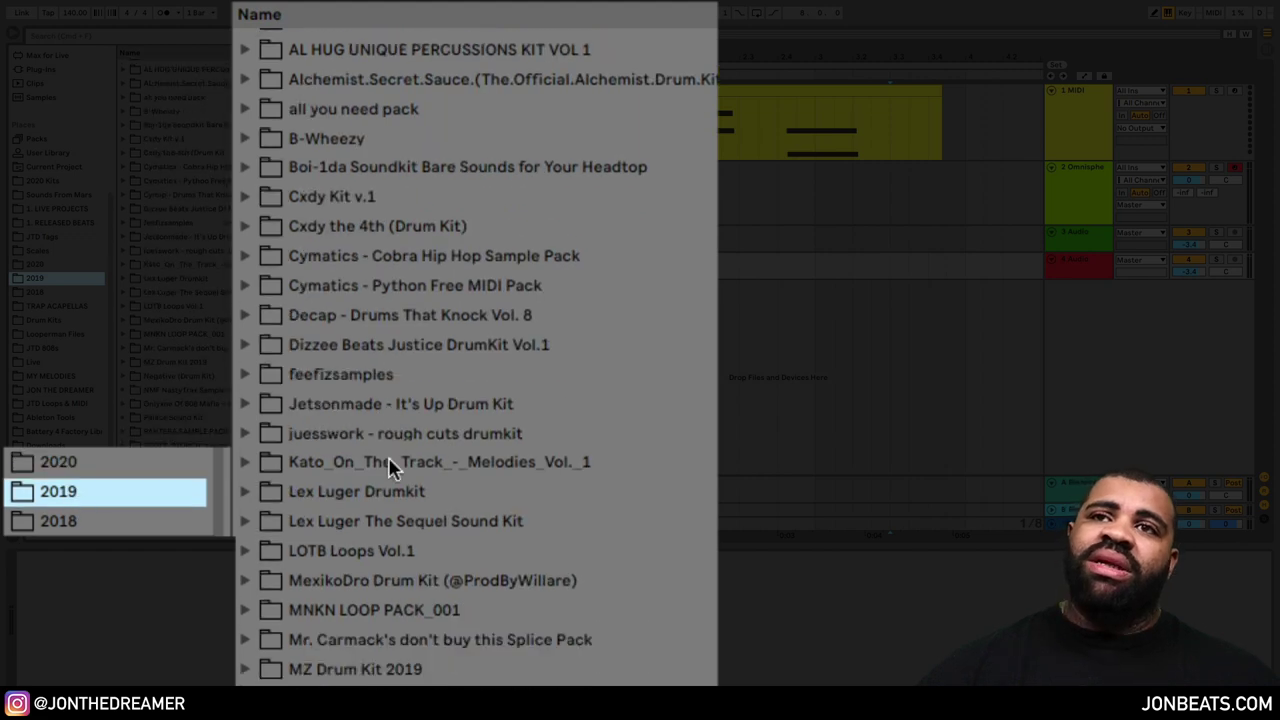
left_click(86, 525)
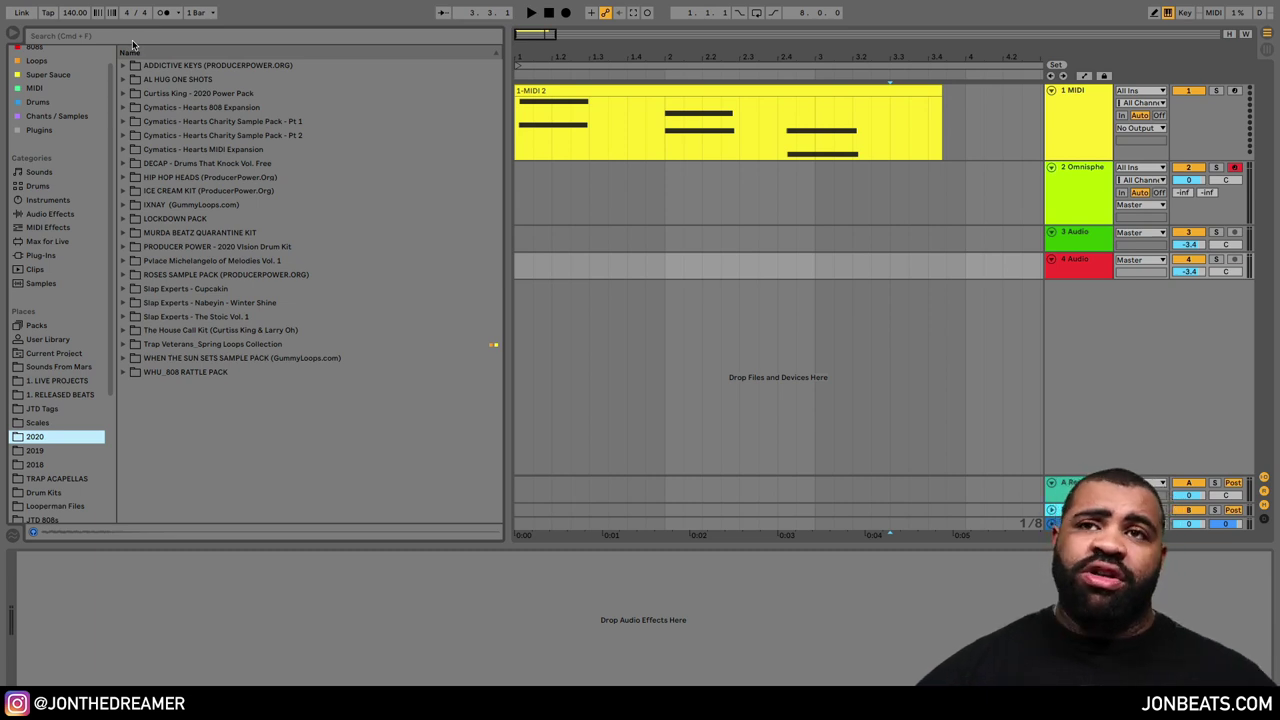
left_click(130, 40)
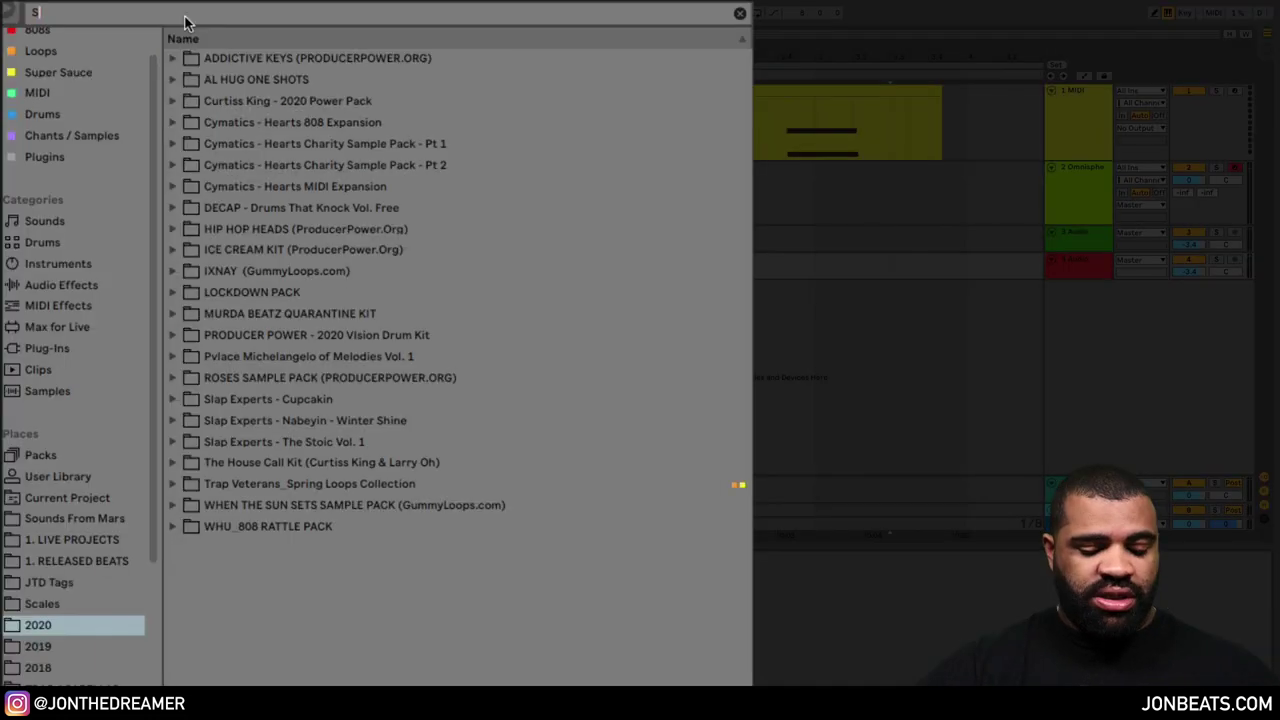
- Search 'Snare' and preview the SNARES samples in the MURDA BEATZ QUARANTINE KIT
type("Snare")
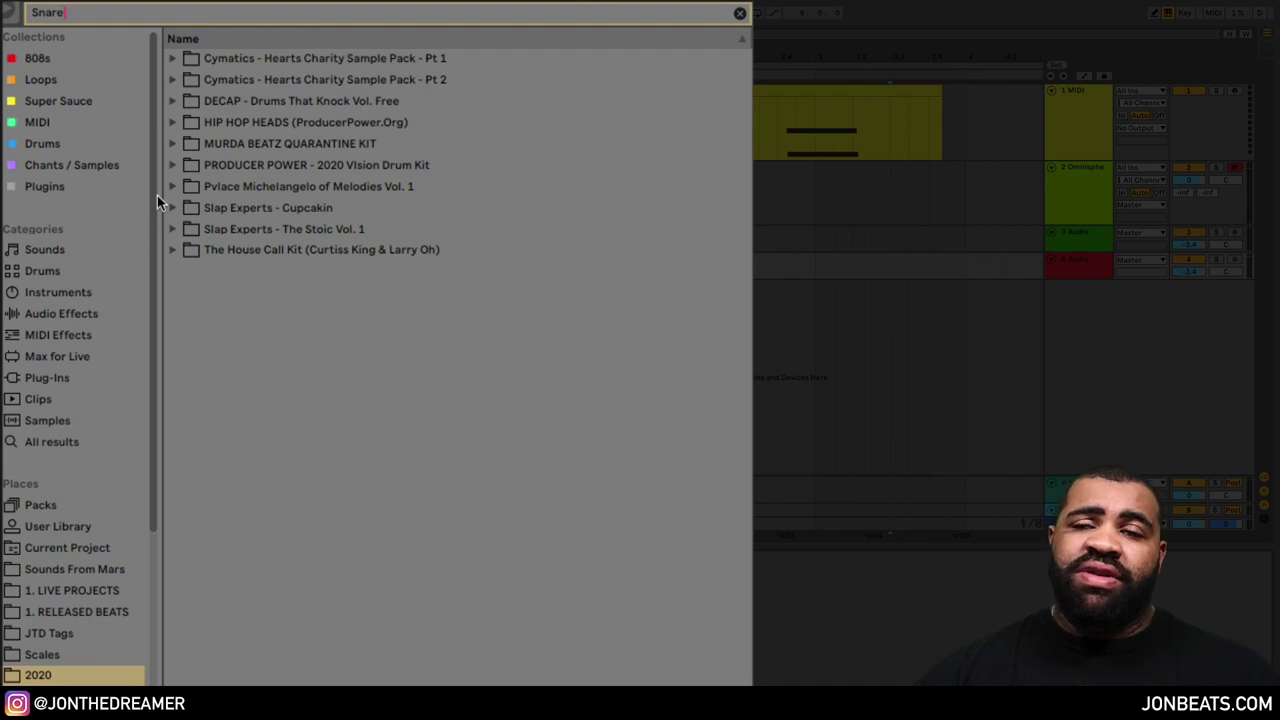
left_click(173, 144)
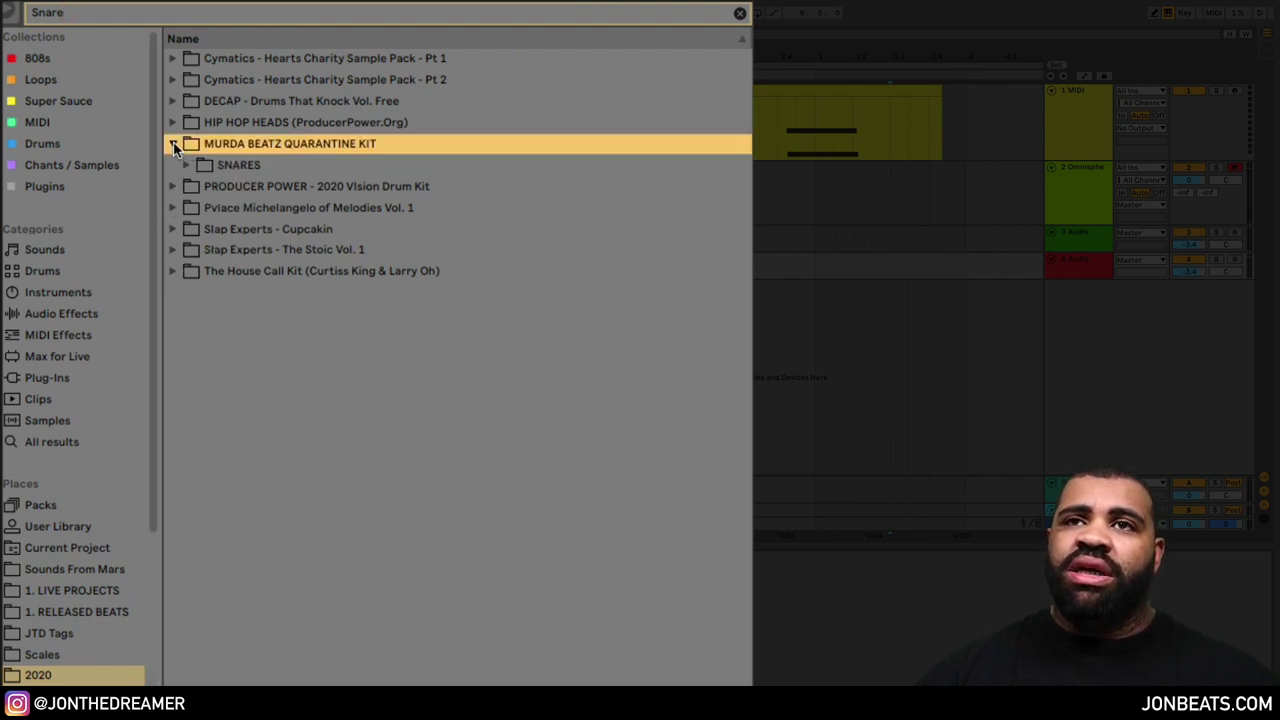
left_click(186, 164)
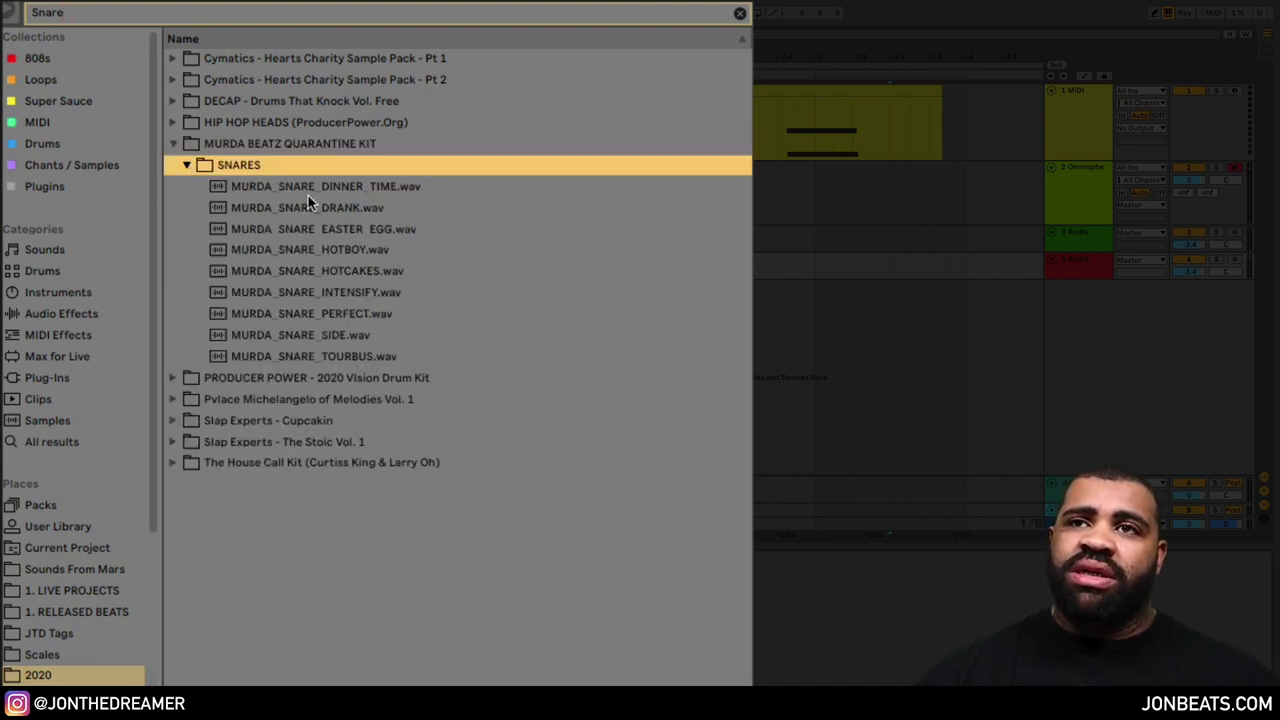
key("Down")
key("Down")
key("Down")
key("Down")
key("Down")
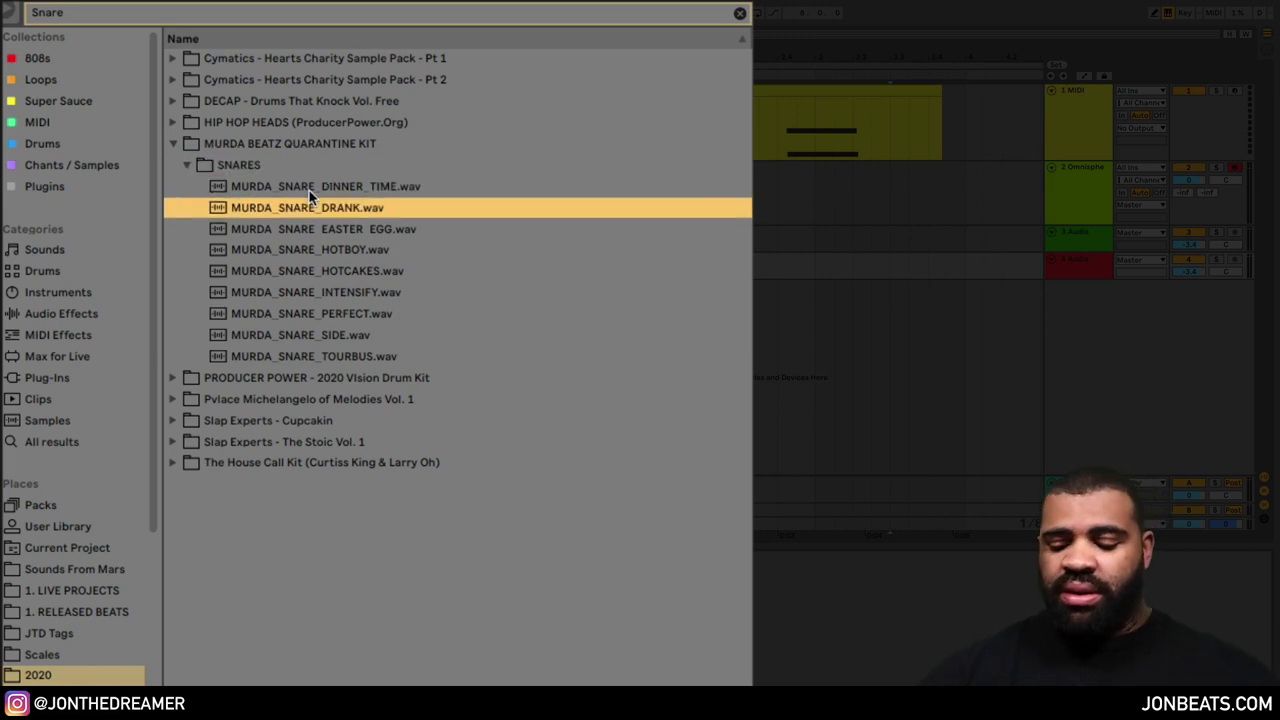
key("Down")
key("Down")
key("Down")
key("Down")
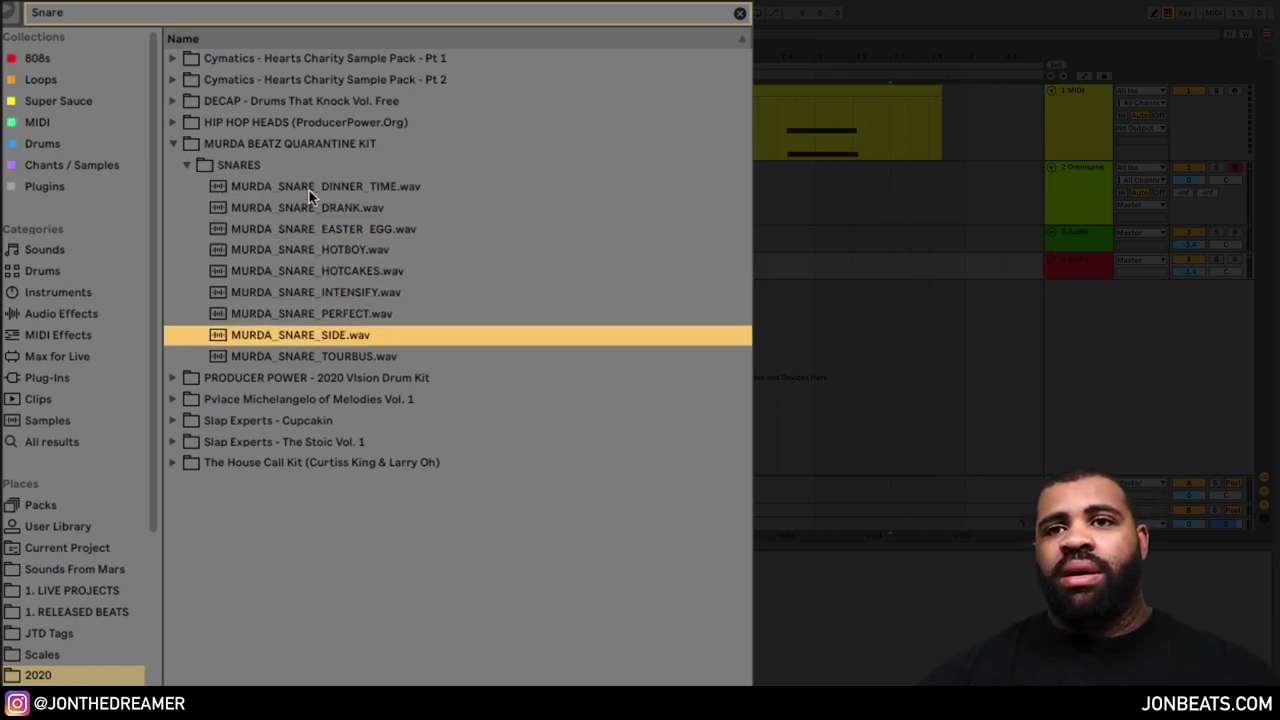
left_click(173, 143)
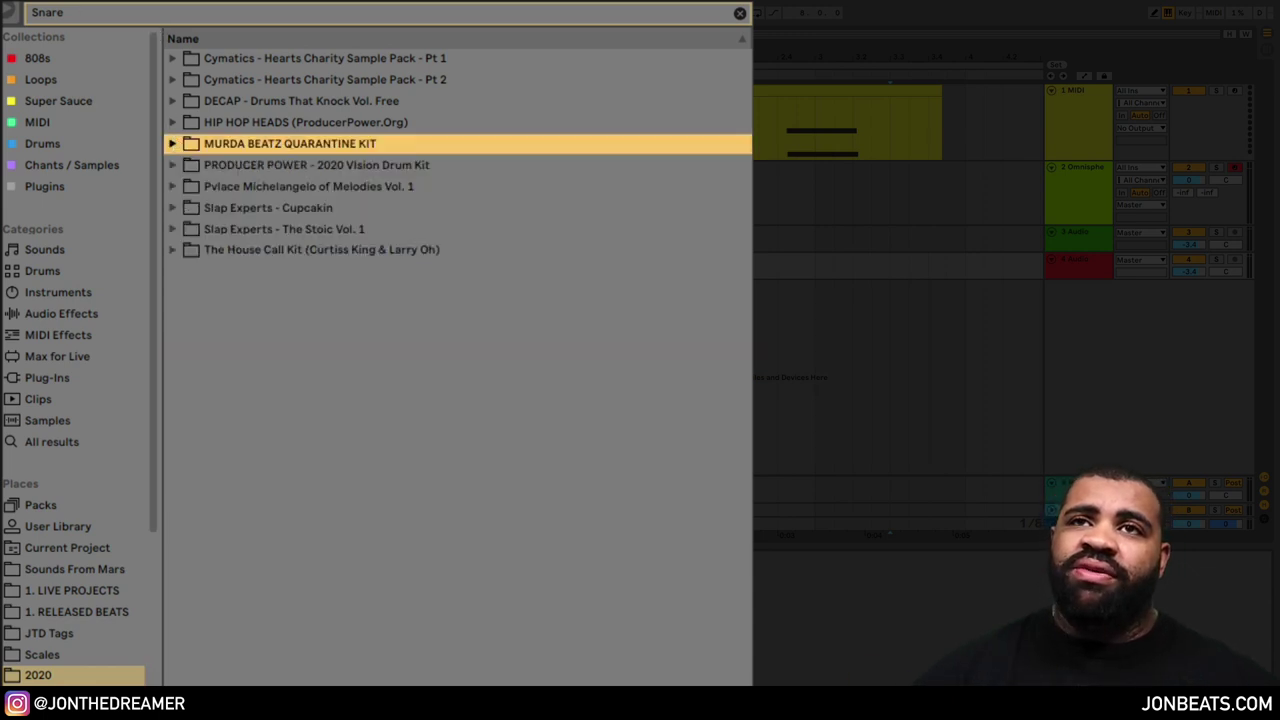
- Search '808' and preview Fuccin Swag 808 C, The DECAP 808 C and Robust 808 C 2
key("ctrl+f")
type("808")
left_click(172, 122)
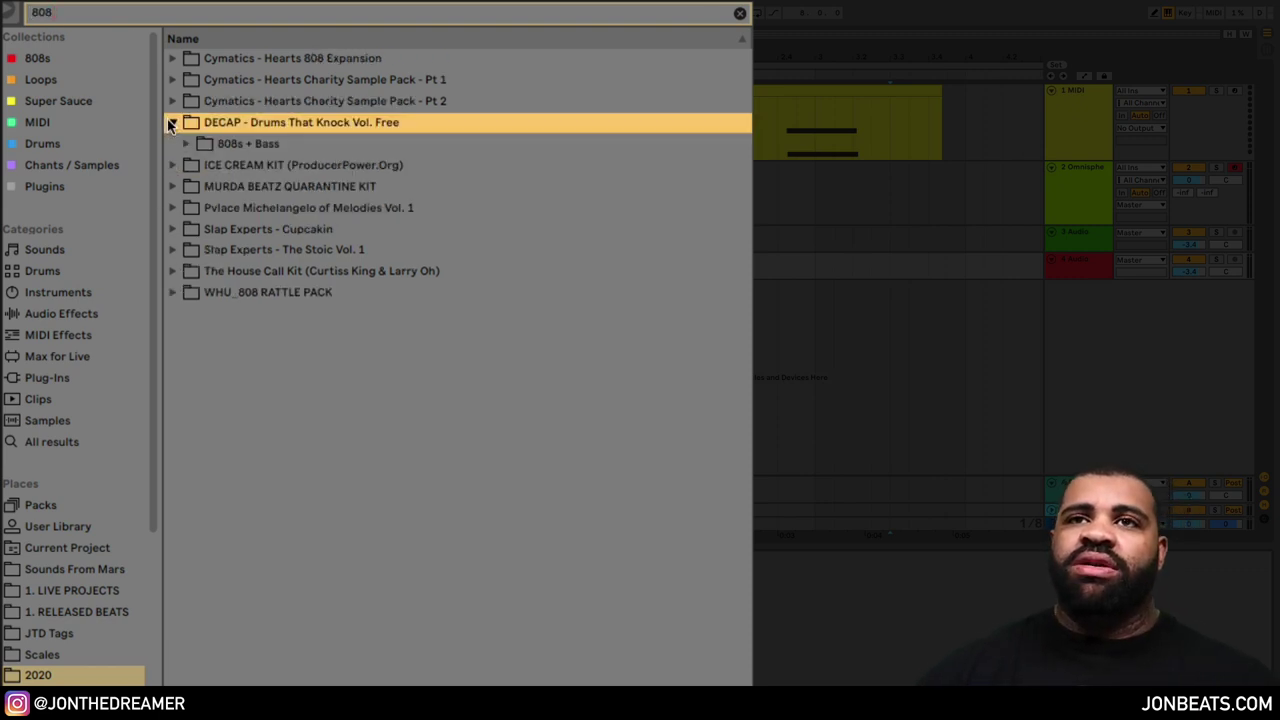
left_click(186, 143)
left_click(228, 165)
left_click(268, 208)
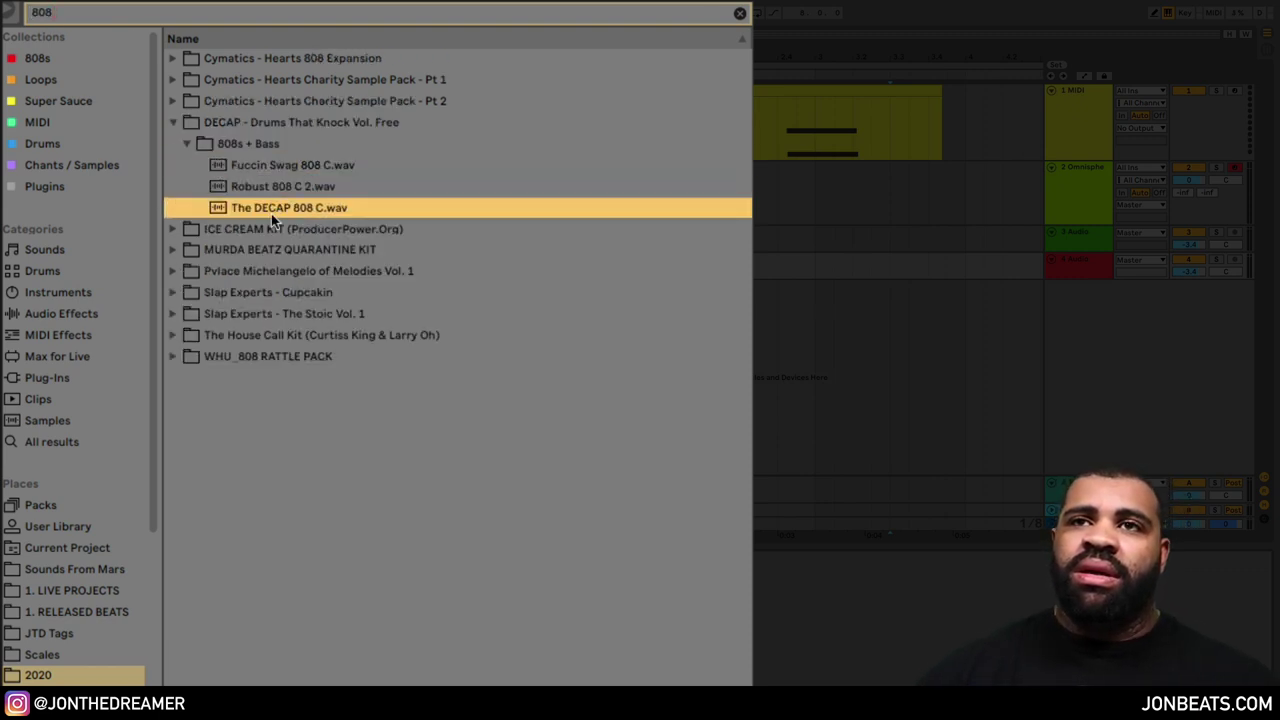
left_click(283, 188)
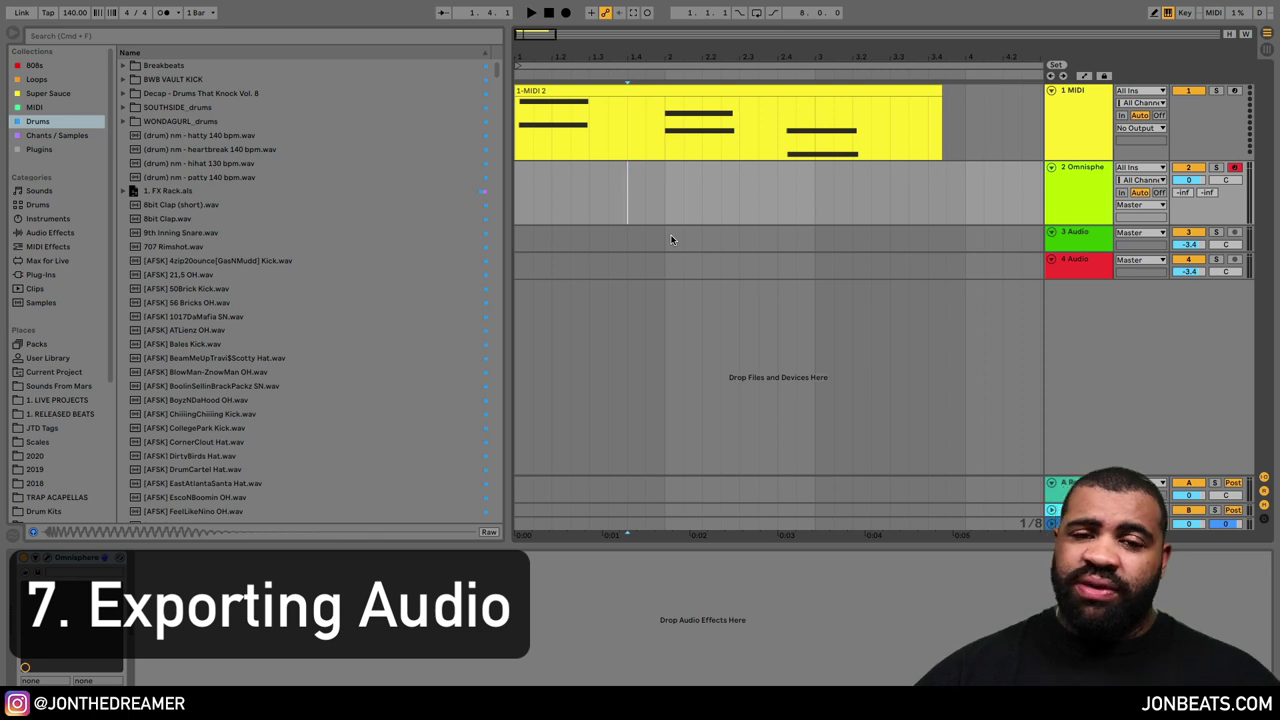
- Set the audio export to PCM-encoded WAV at 24-bit depth
mouse_move(647, 67)
left_mouse_down()
mouse_move(732, 56)
mouse_move(725, 42)
left_mouse_up()
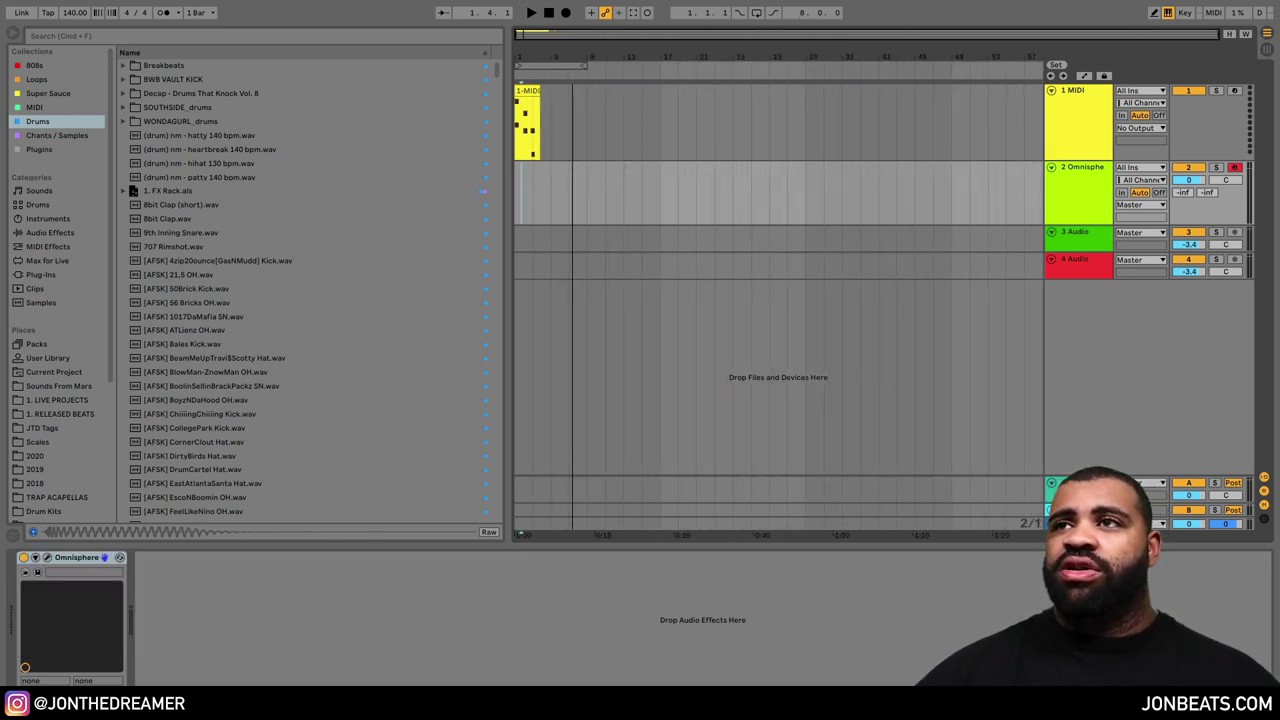
left_click(568, 210)
left_click(72, 7)
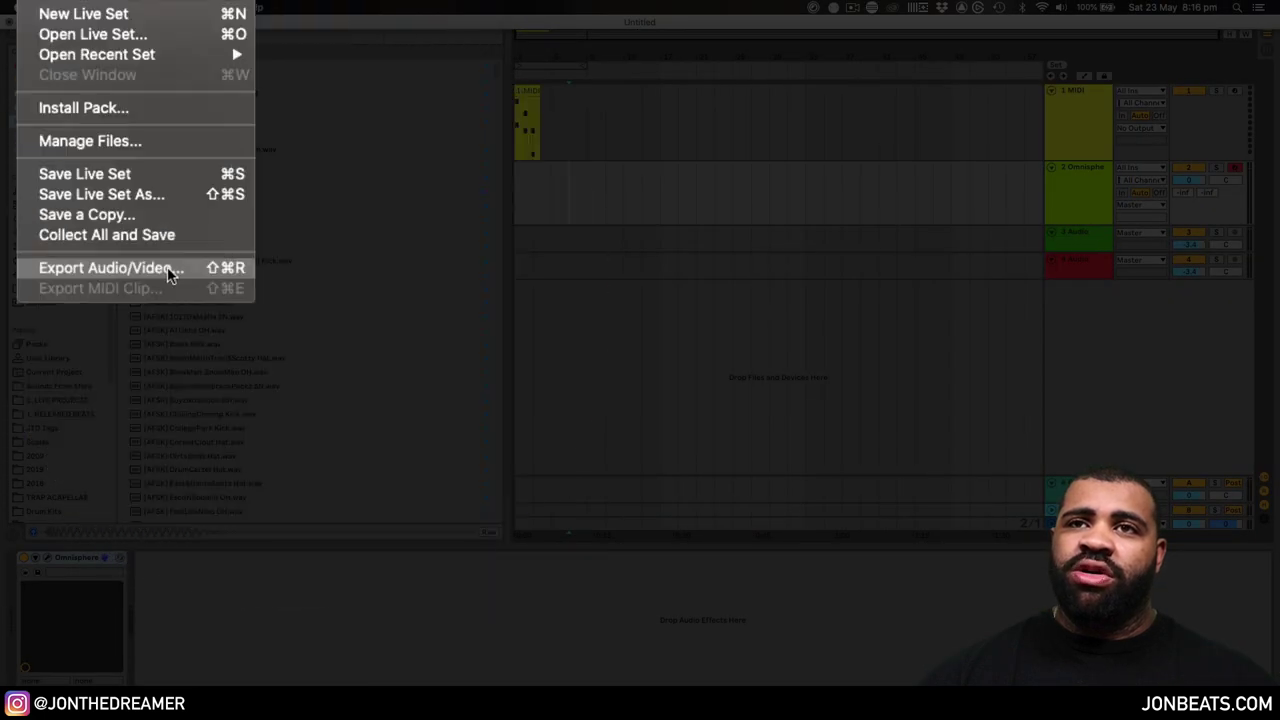
left_click(170, 270)
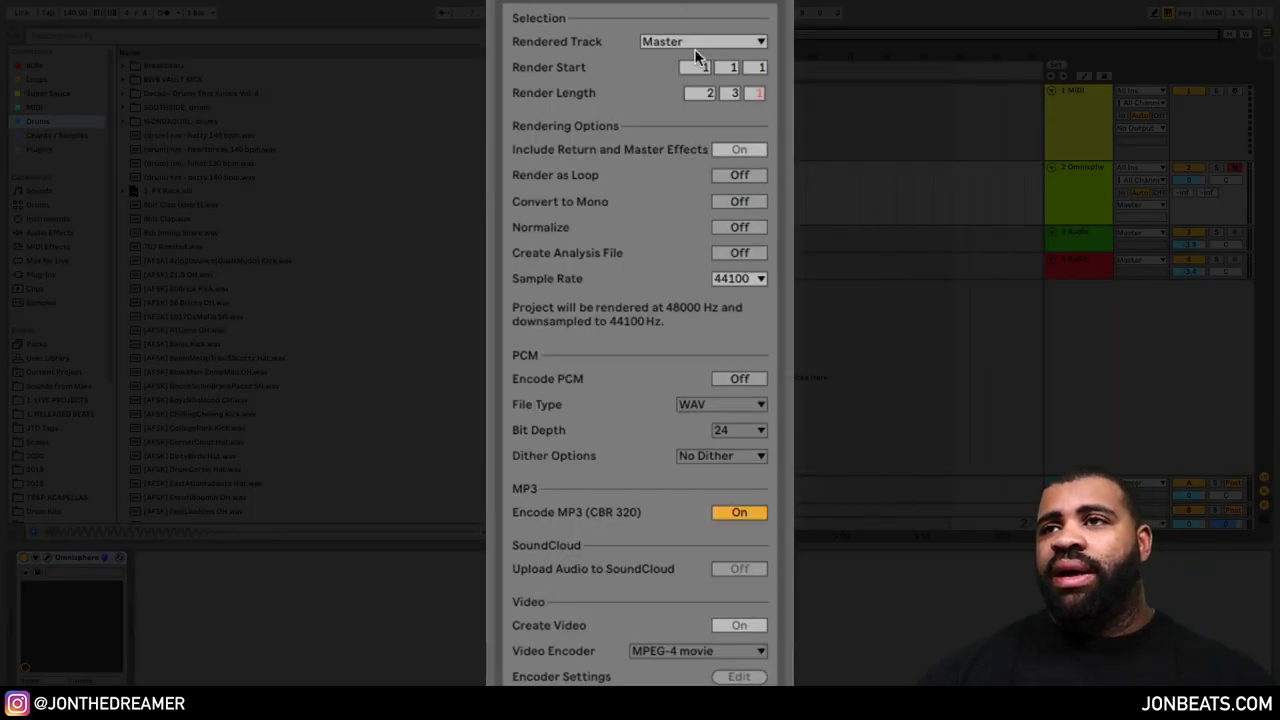
left_click(741, 379)
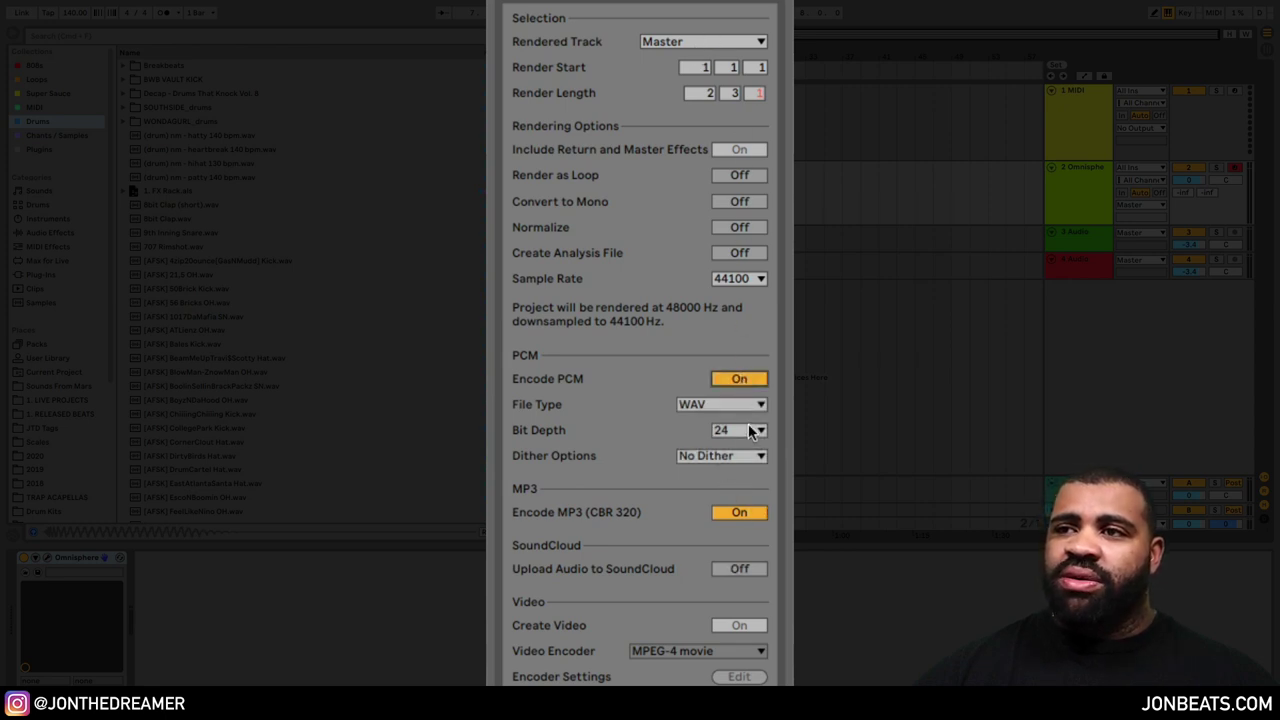
left_click(748, 403)
left_click(701, 421)
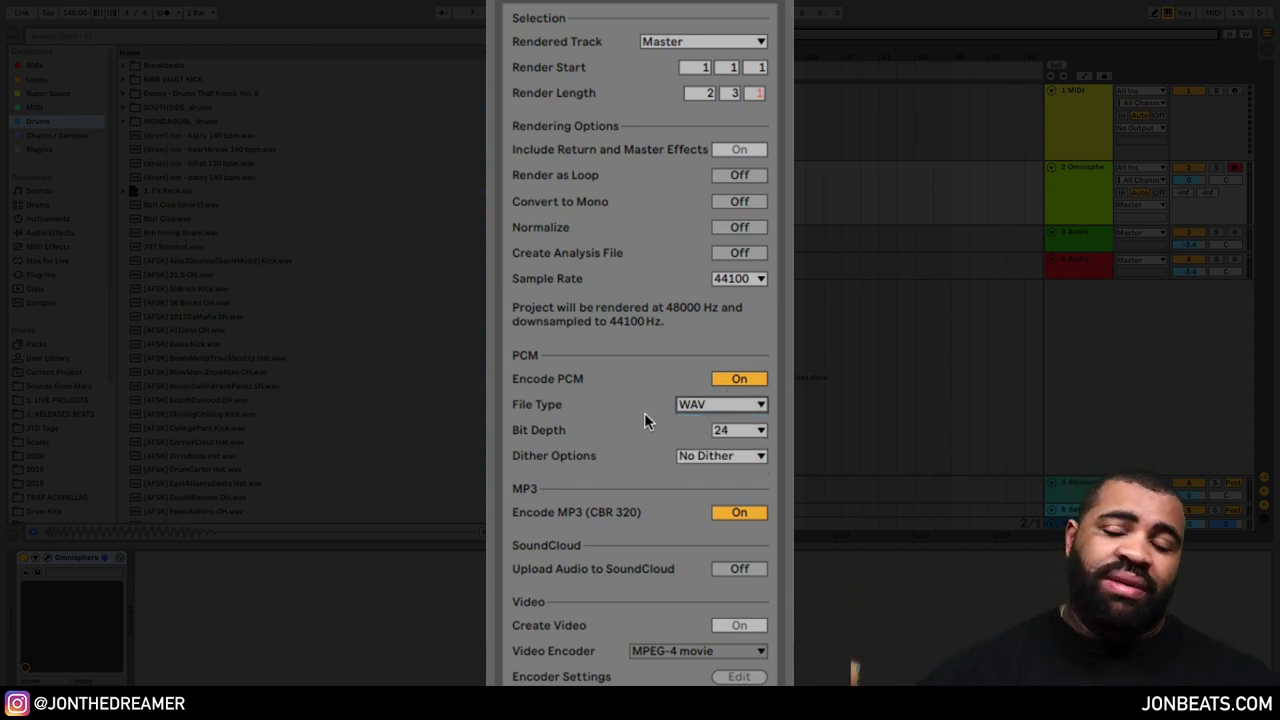
left_click(765, 433)
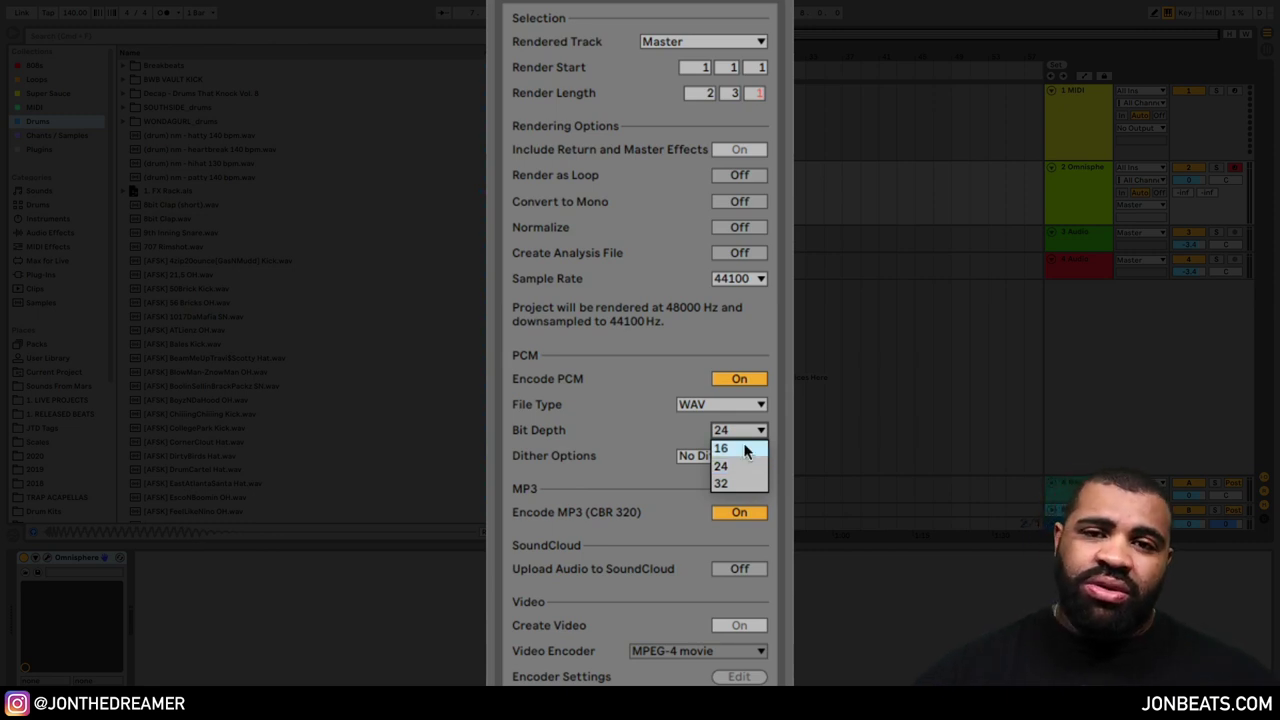
left_click(690, 440)
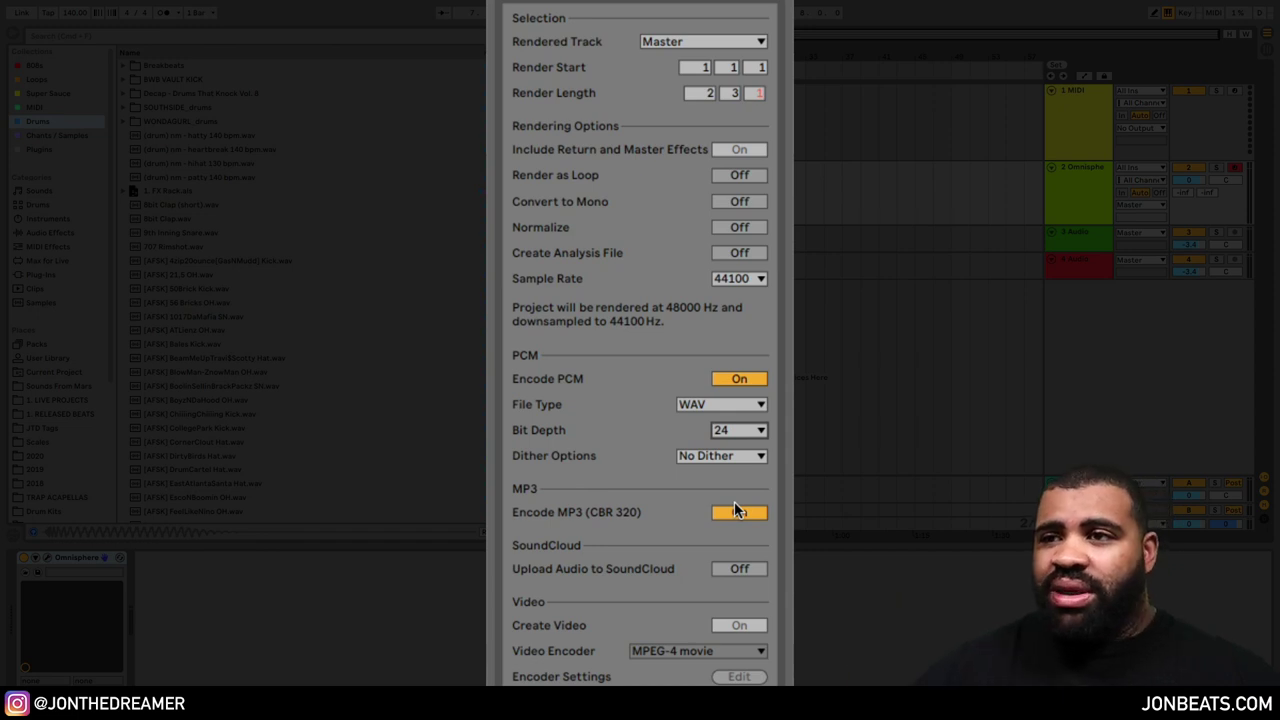
- Keep Master as the rendered track and confirm the export
left_click(689, 45)
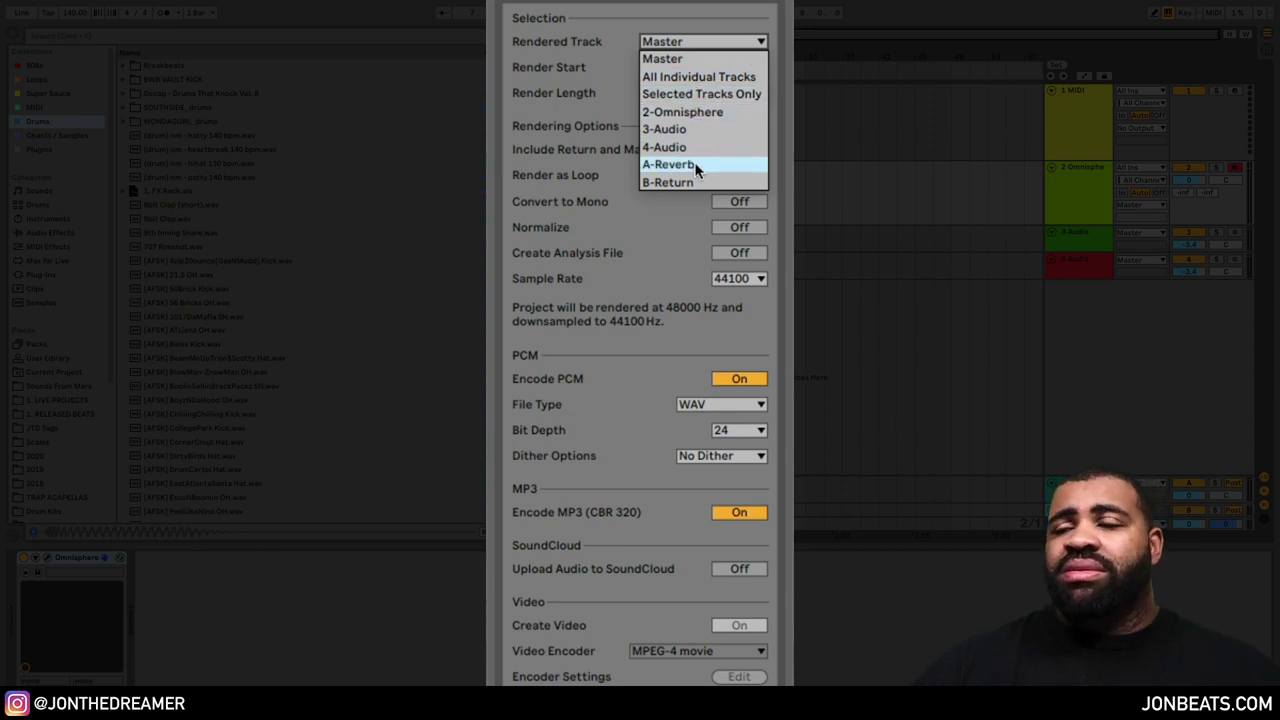
left_click(662, 58)
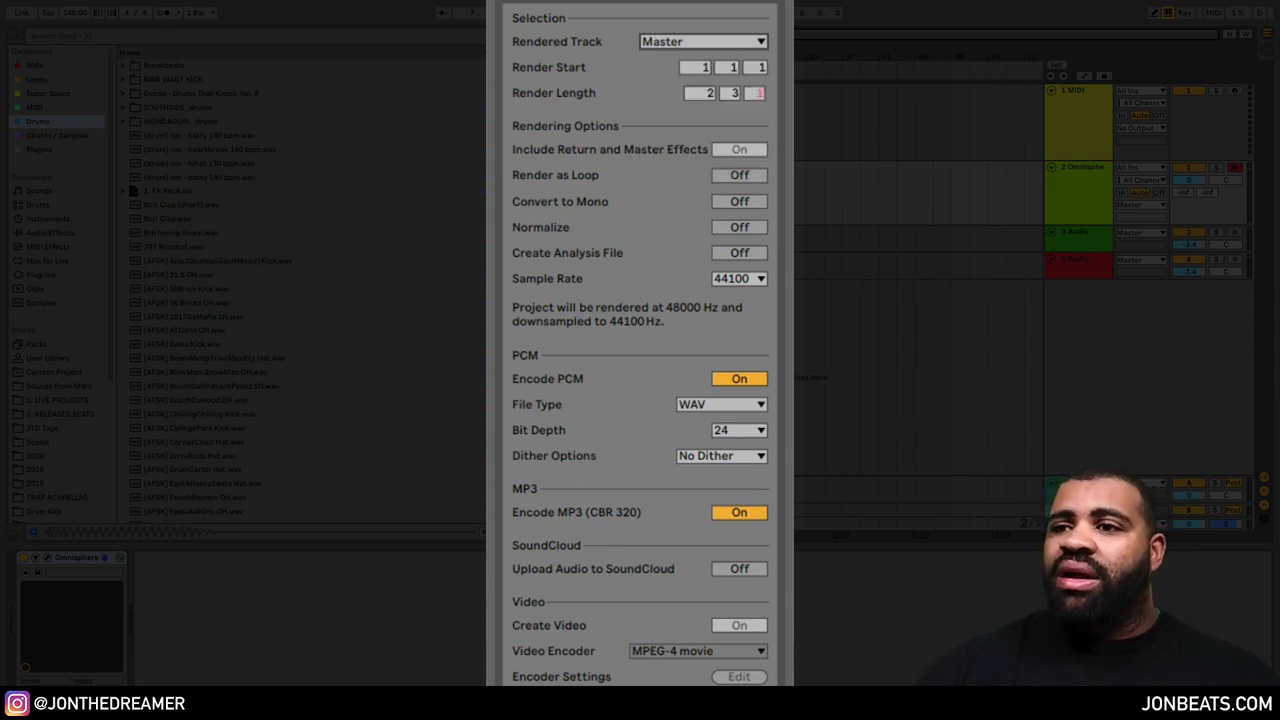
key("Return")
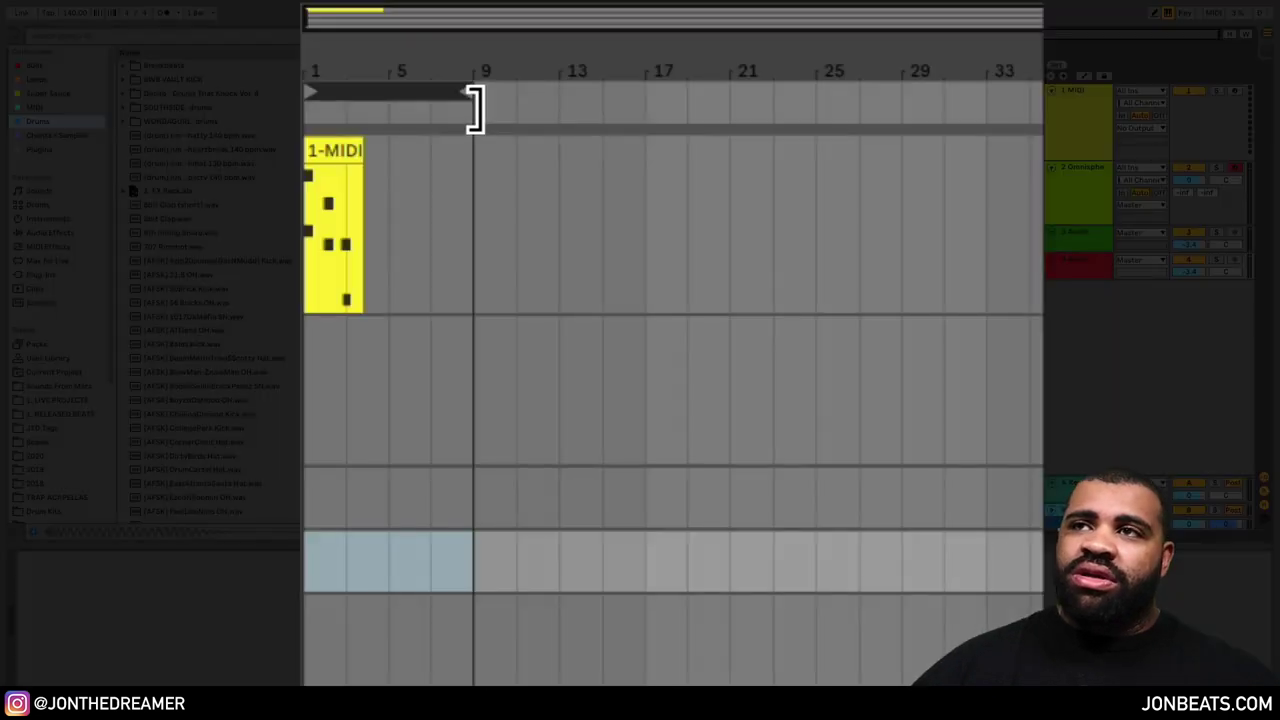
- Drag the loop brace end in the arrangement ruler from bar 9 out to bar 33
left_click_drag(475, 108, 1034, 108)
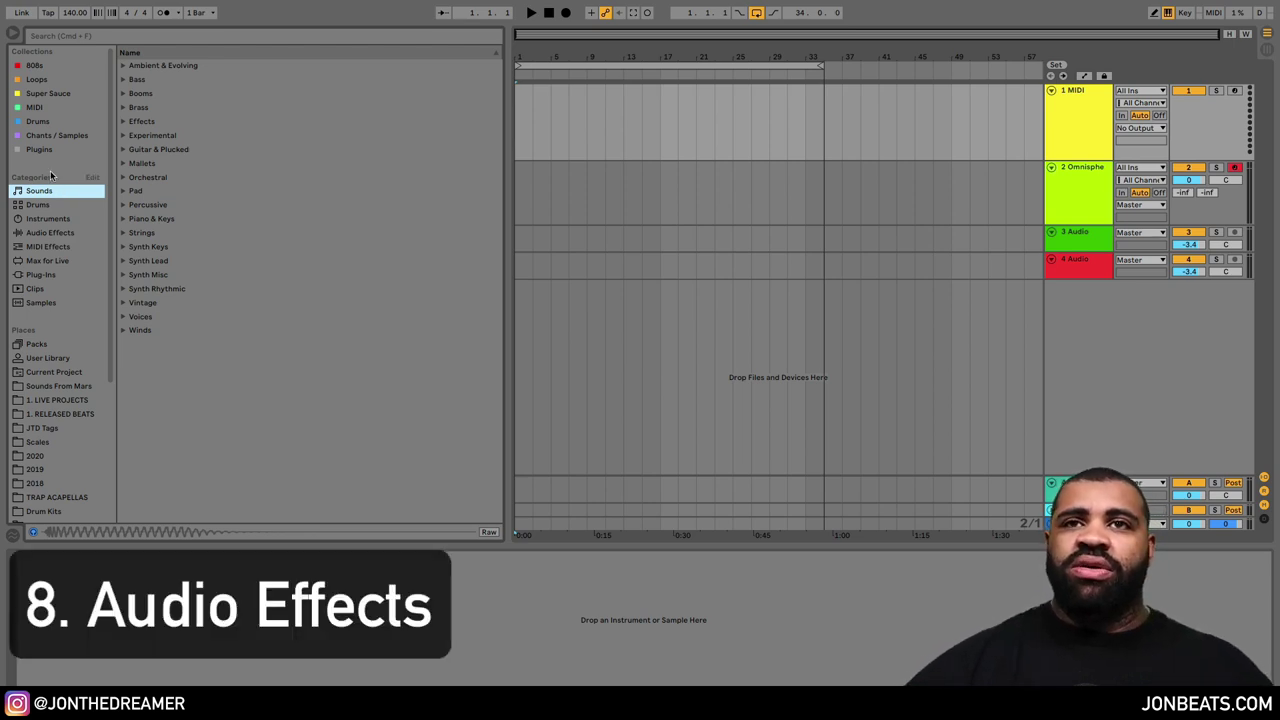
- Add EQ Eight to the MIDI track, cutting lows near 60 Hz and boosting ~6 dB at 290 Hz and 10.3 dB at 2.55 kHz
left_click(58, 232)
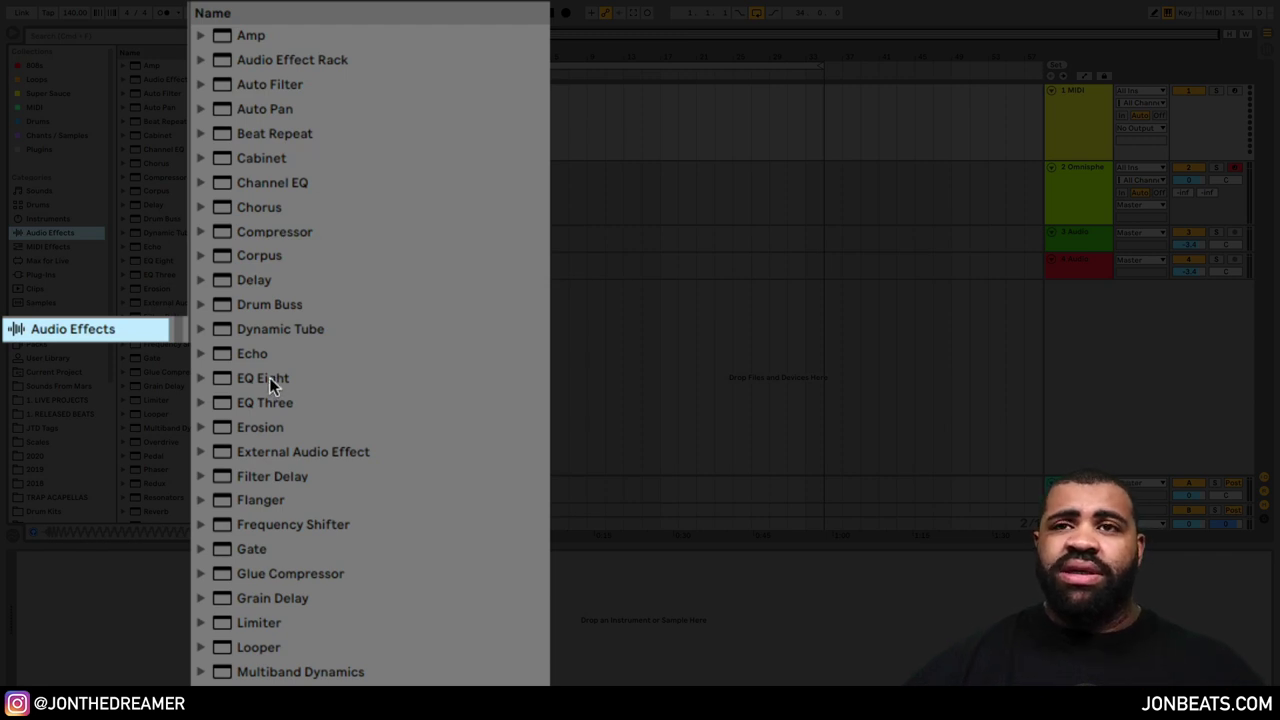
left_click_drag(271, 378, 249, 477)
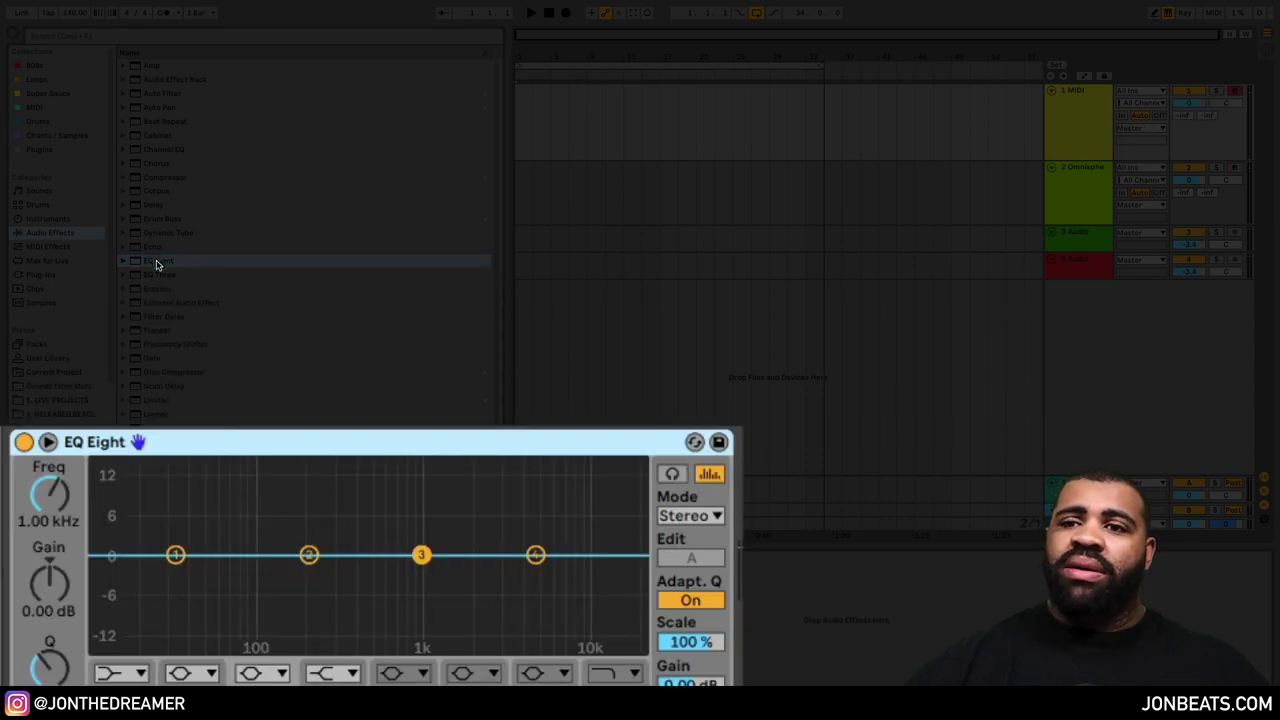
left_click_drag(175, 557, 226, 580)
left_click_drag(309, 555, 335, 518)
left_click_drag(420, 556, 487, 494)
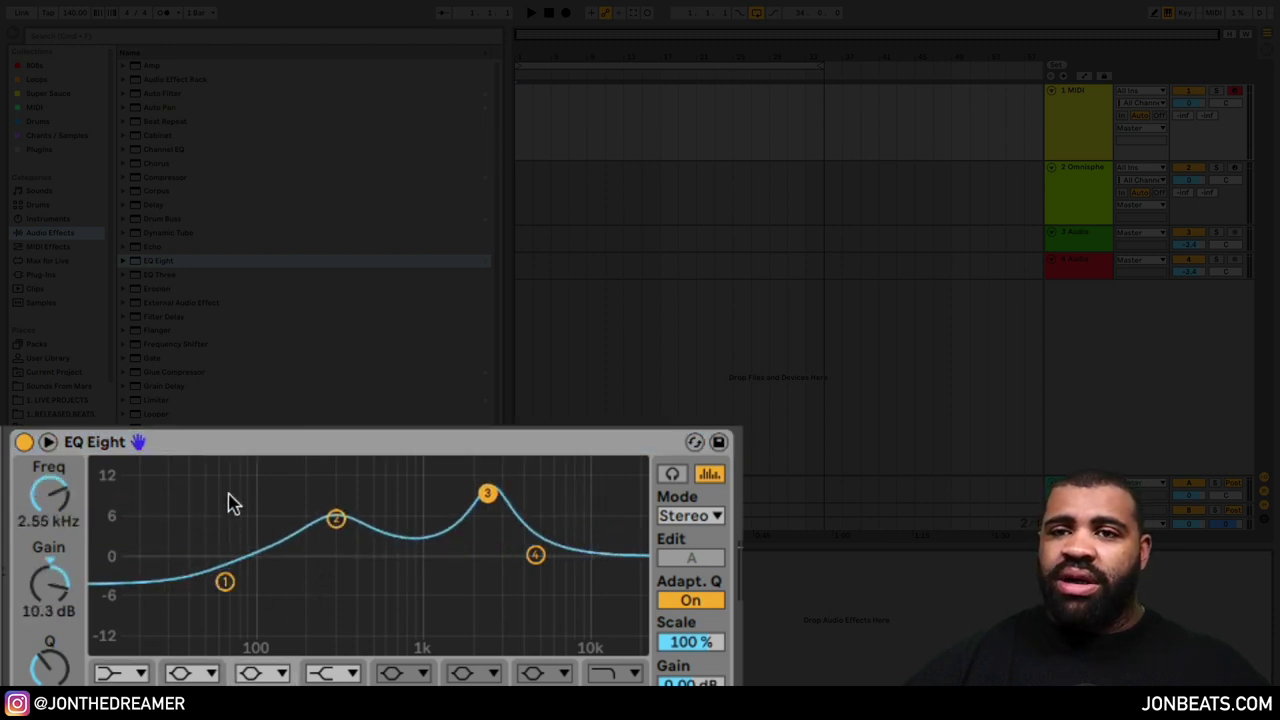
left_click(231, 441)
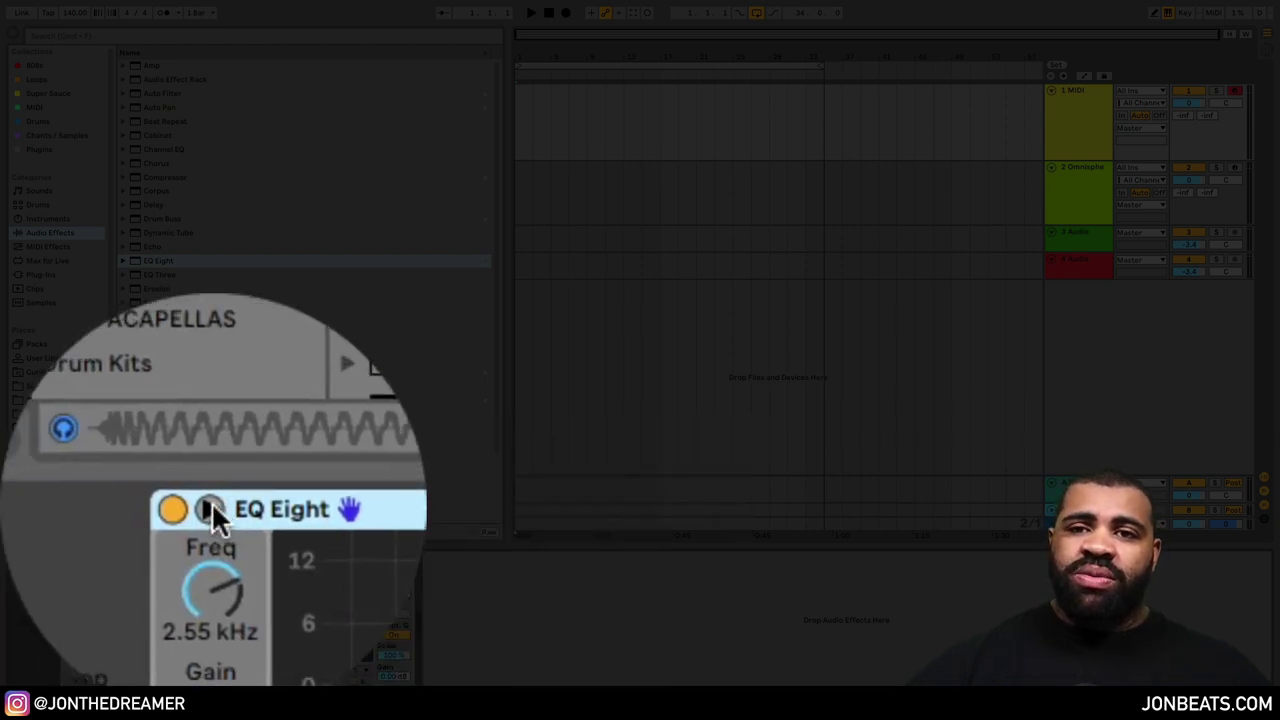
- Briefly enlarge EQ Eight's curve display, then delete EQ Eight and add a Compressor instead
left_click(81, 558)
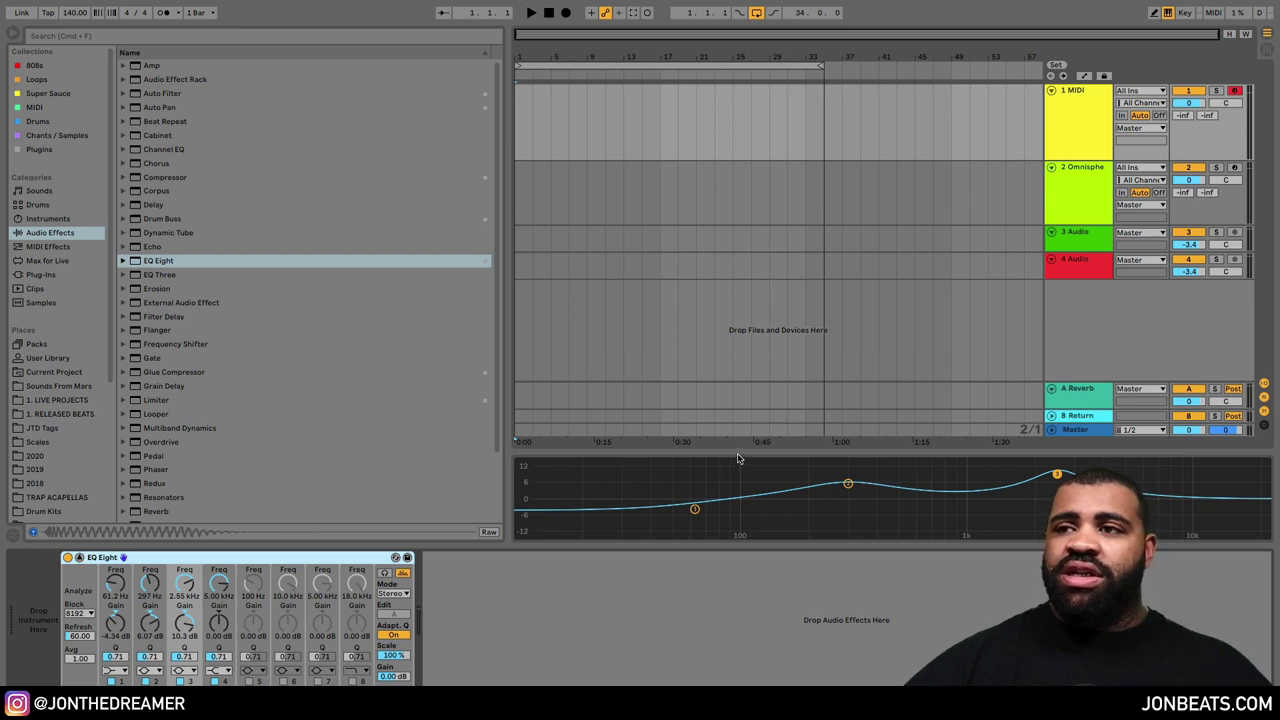
left_click_drag(738, 445, 745, 286)
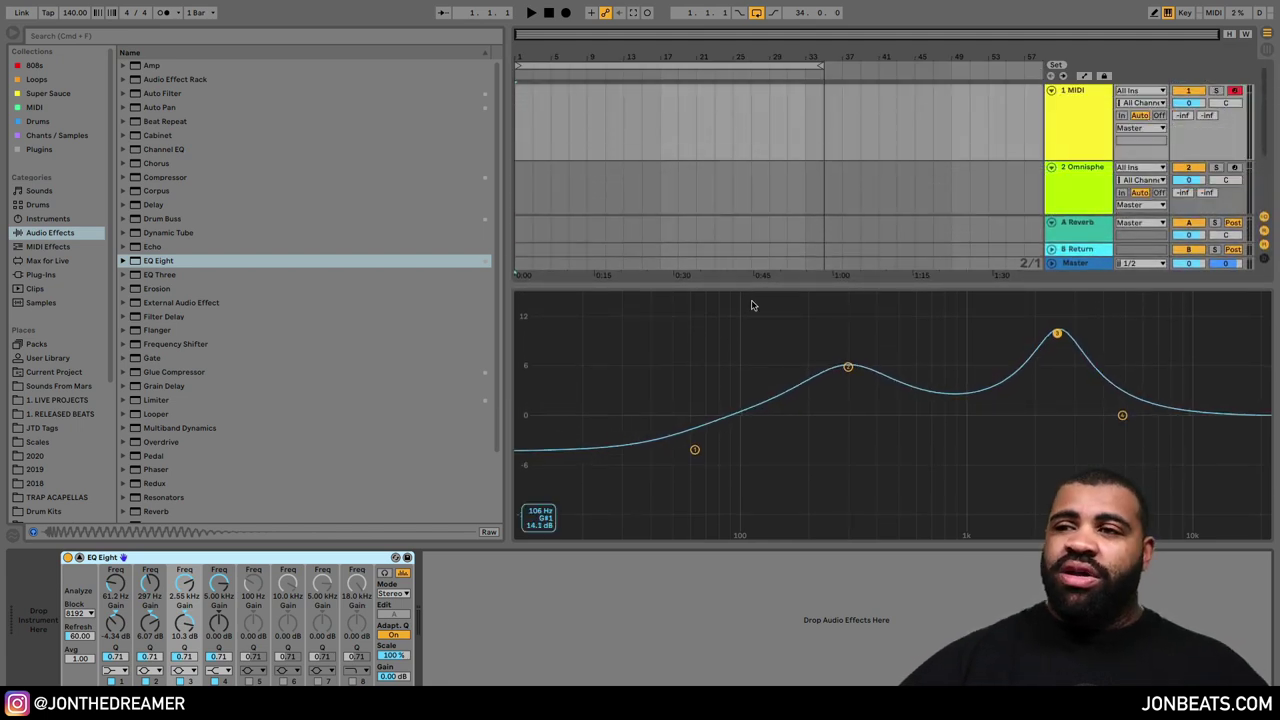
left_click_drag(792, 283, 760, 583)
key("Delete")
left_click_drag(200, 177, 257, 623)
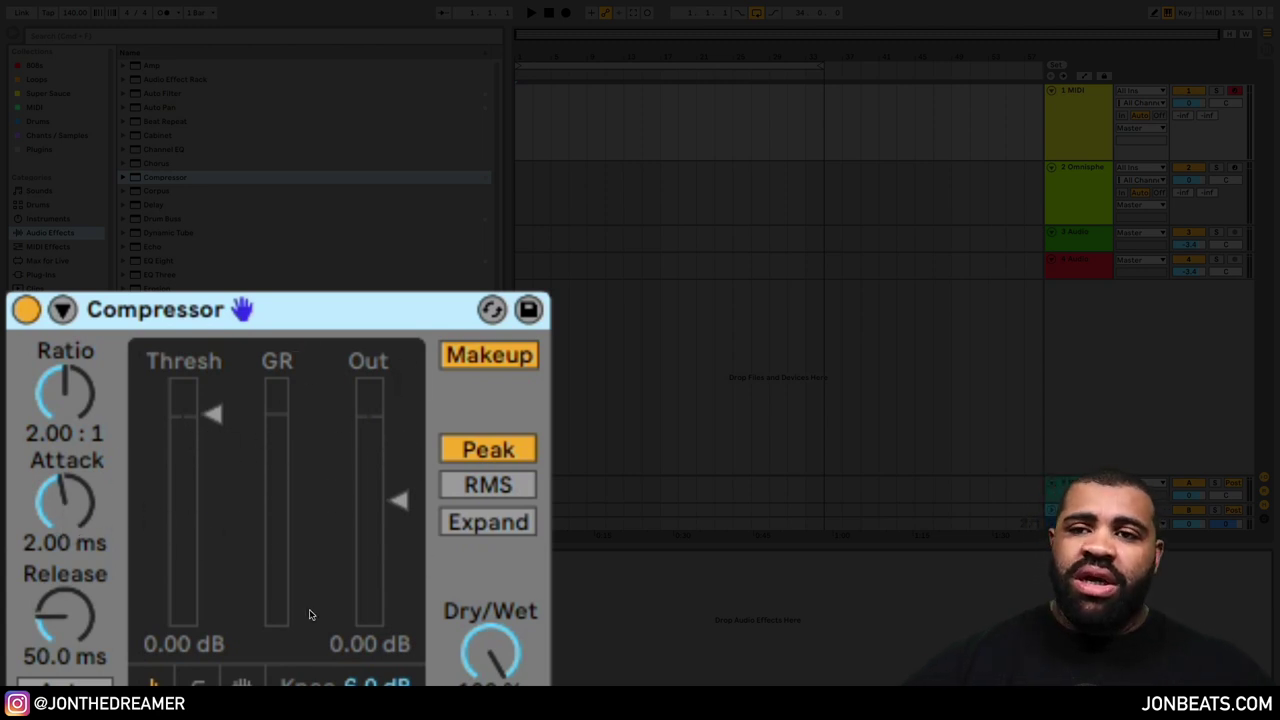
- Expand the Compressor, toggle sidechain on with No Input then off again, and collapse it
left_click(62, 309)
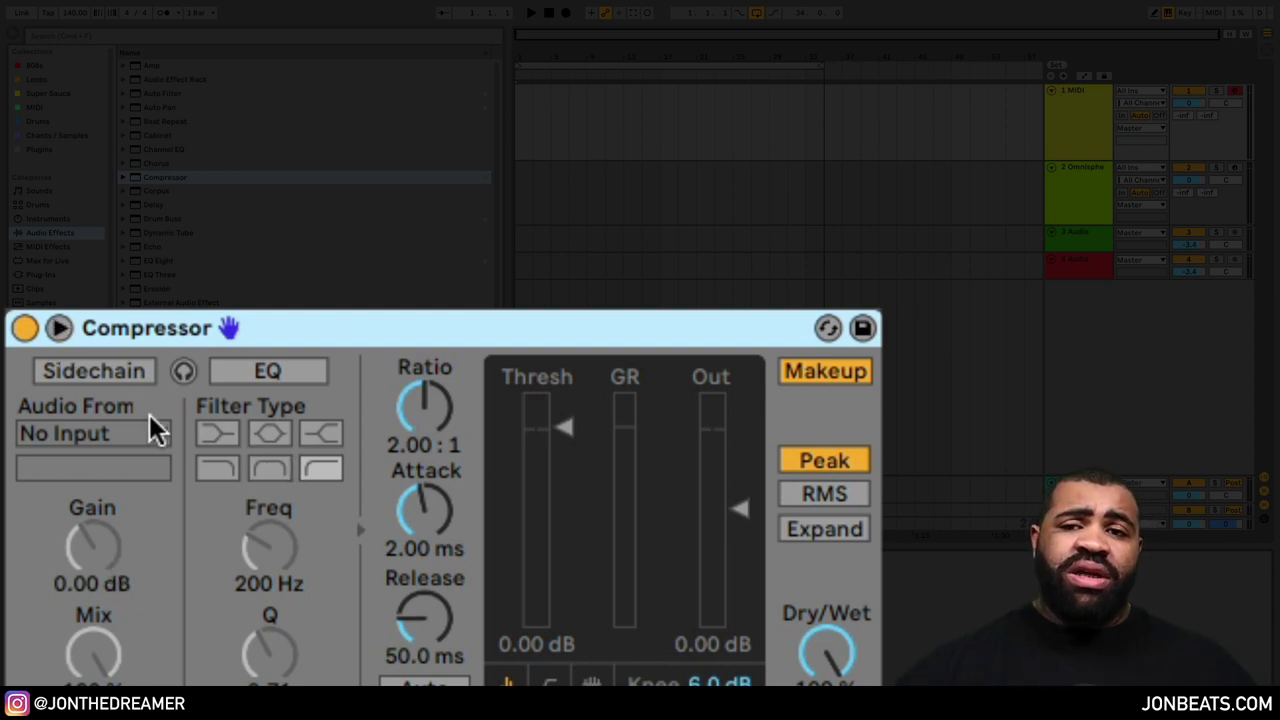
left_click(128, 369)
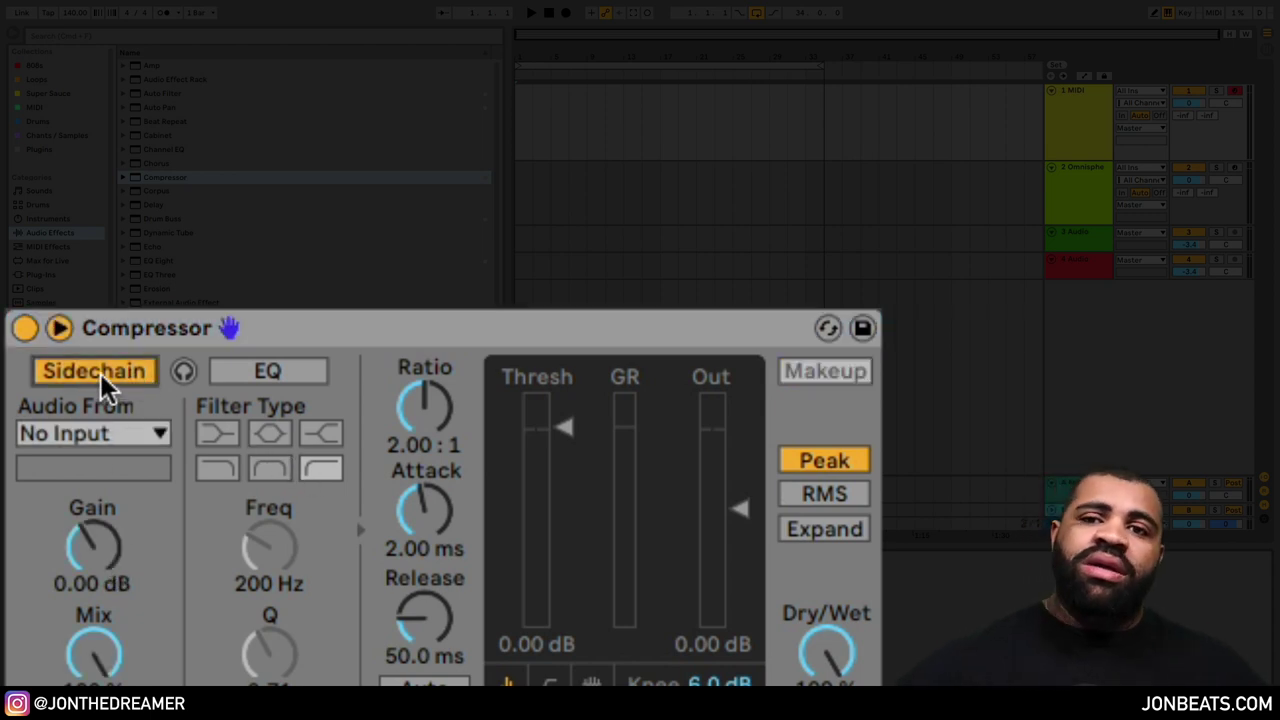
left_click(108, 436)
left_click(128, 408)
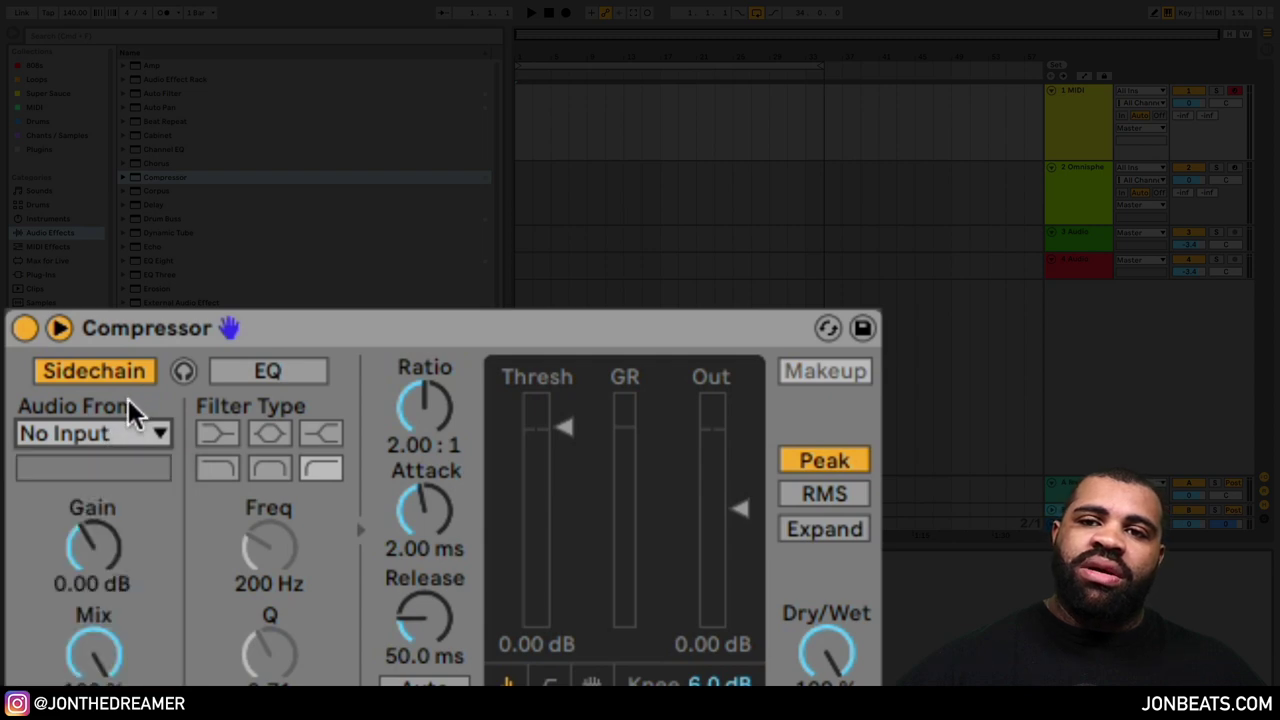
left_click(147, 371)
left_click(184, 373)
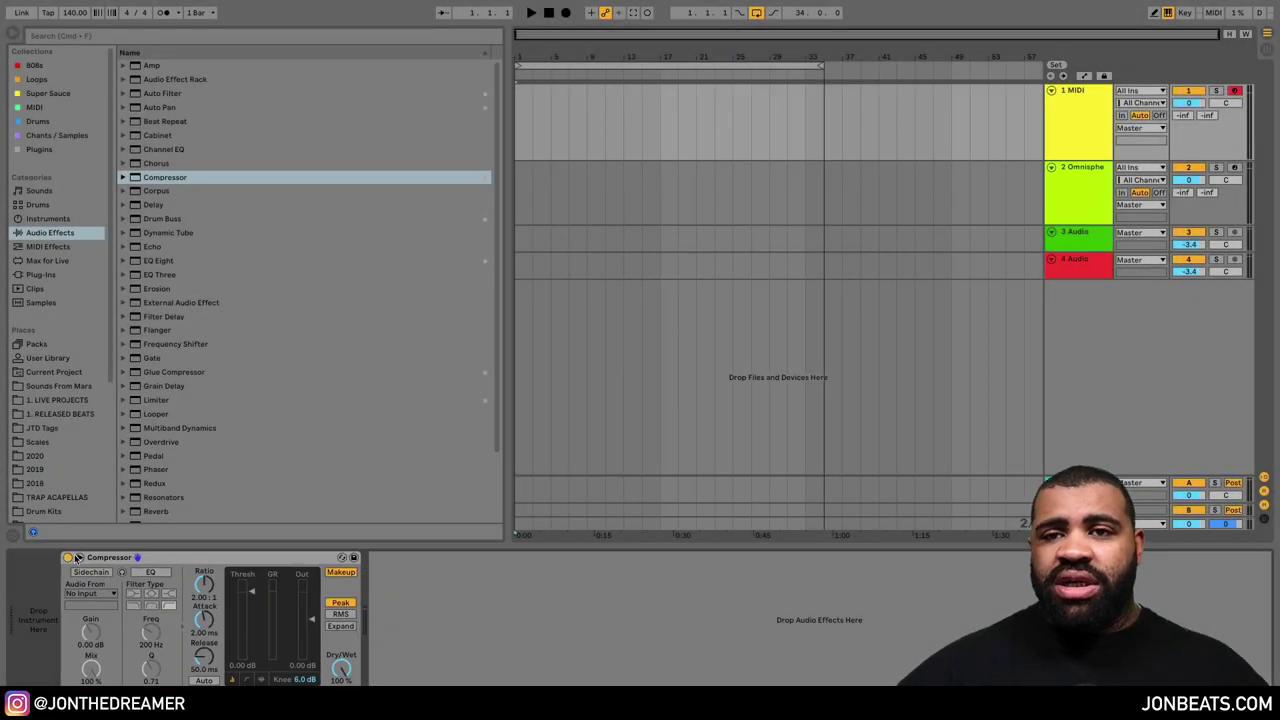
left_click(59, 328)
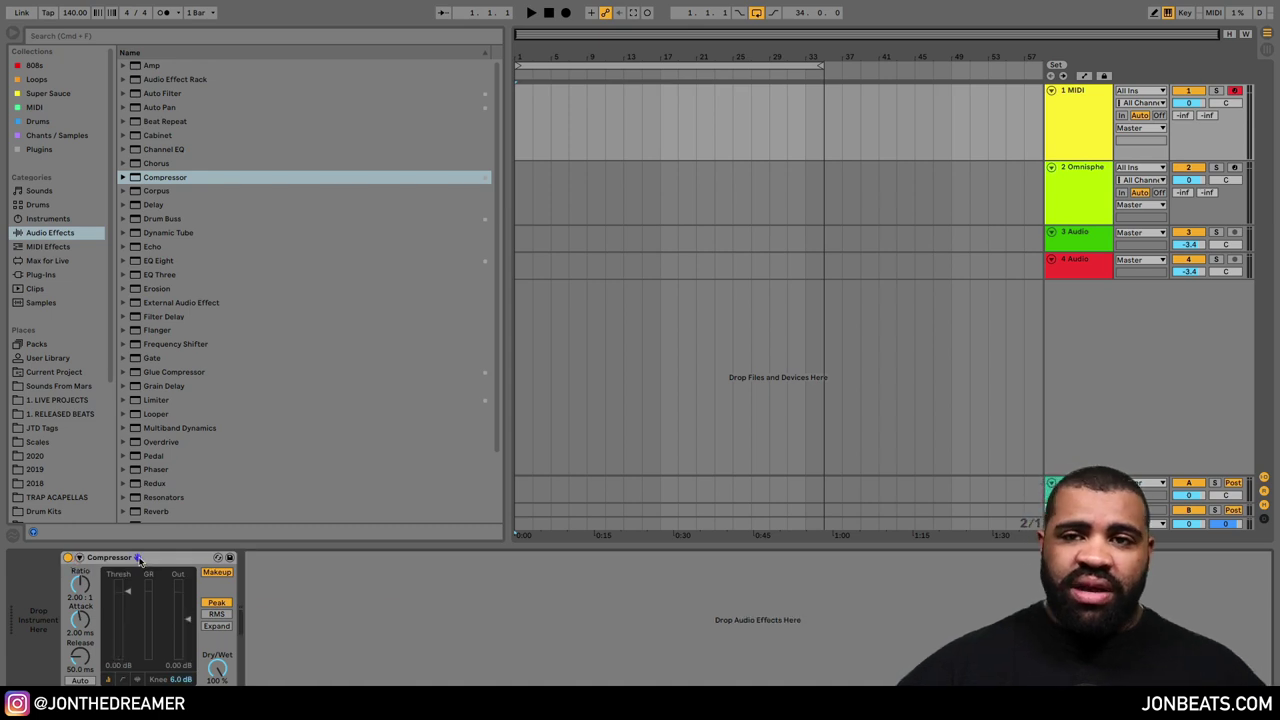
left_click(141, 560)
- Remove the Compressor and add a Reverb device to the MIDI track
key("Delete")
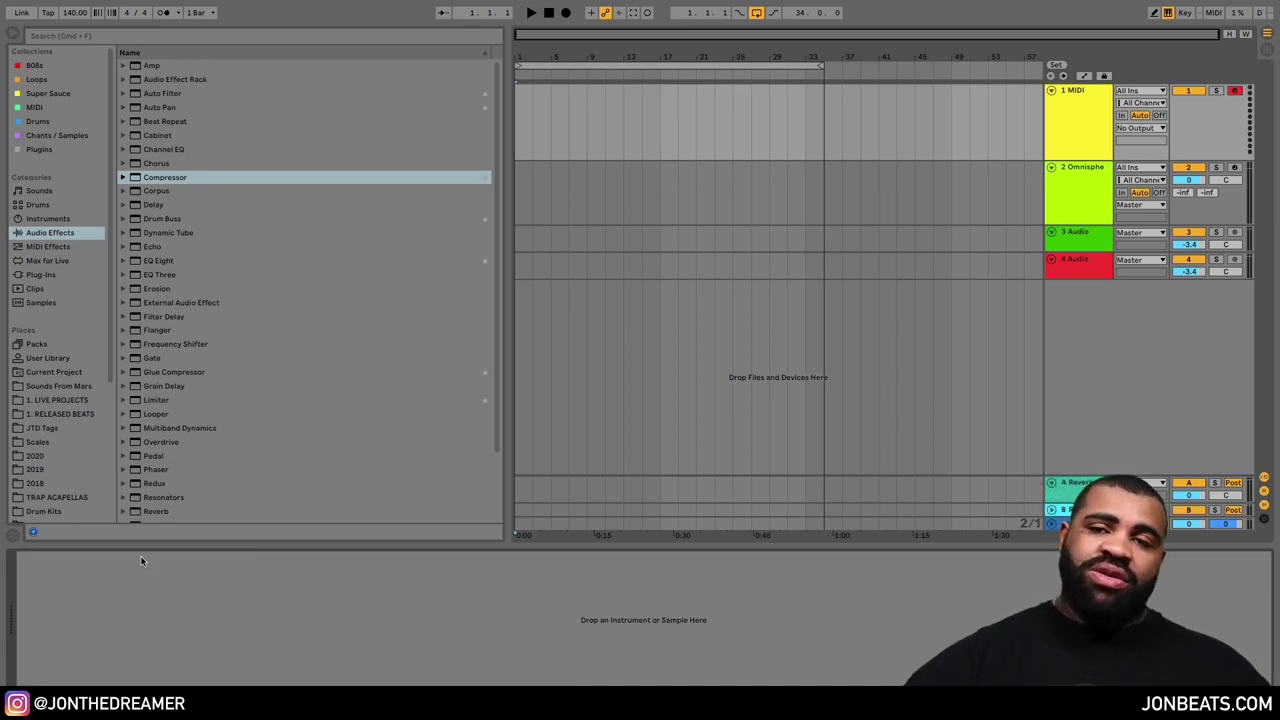
scroll(190, 470, "down", 3)
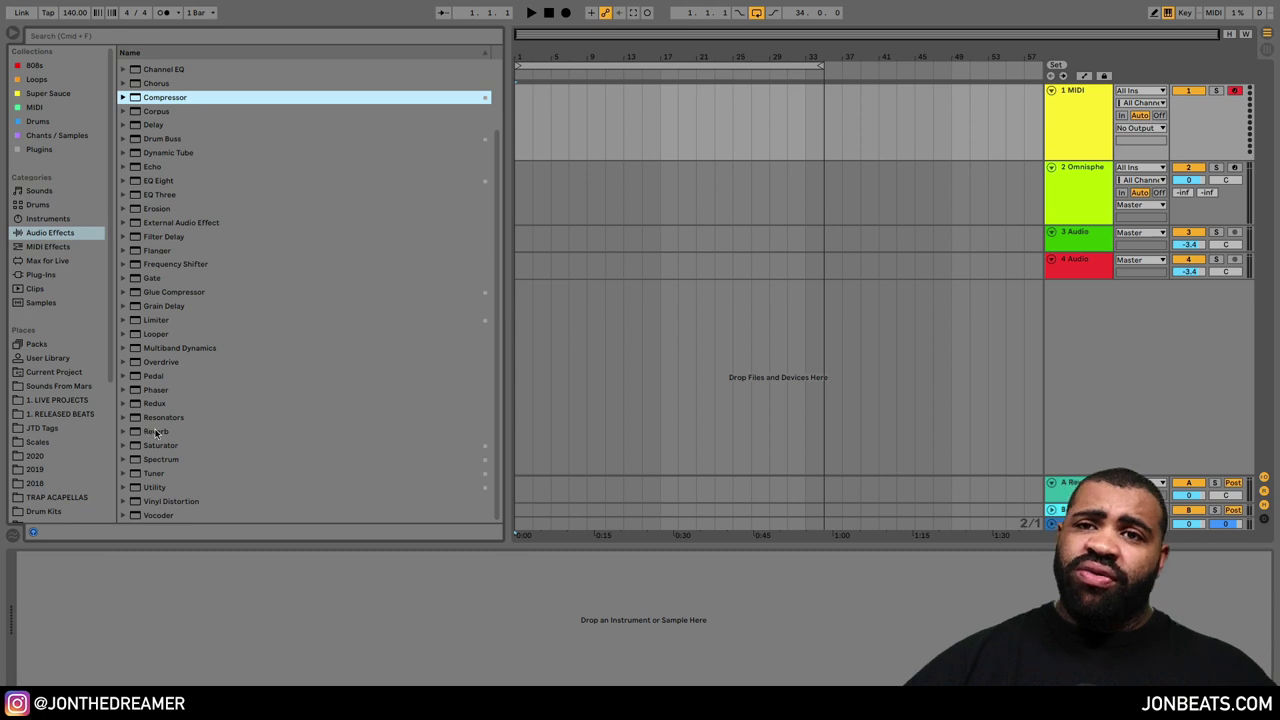
left_click(150, 432)
left_click_drag(150, 432, 157, 625)
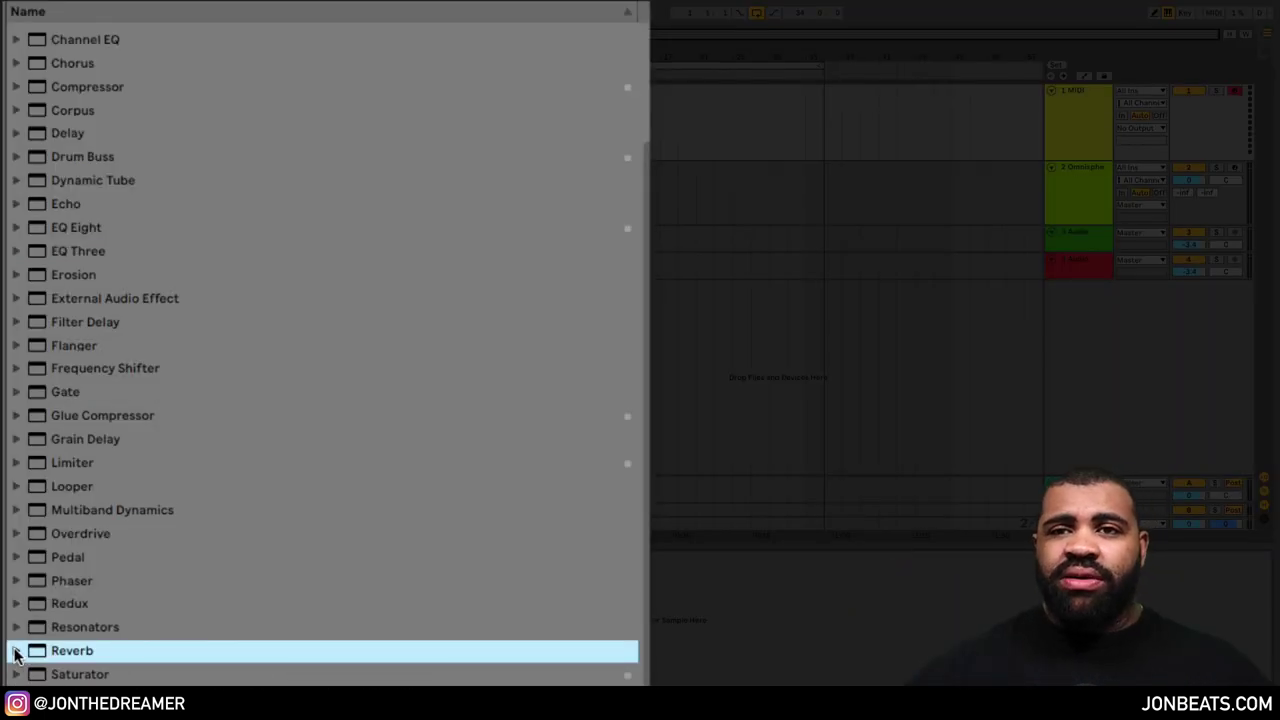
- Load the Hall preset Warm Reverb Long onto the track's Reverb
left_click(15, 652)
left_click(30, 676)
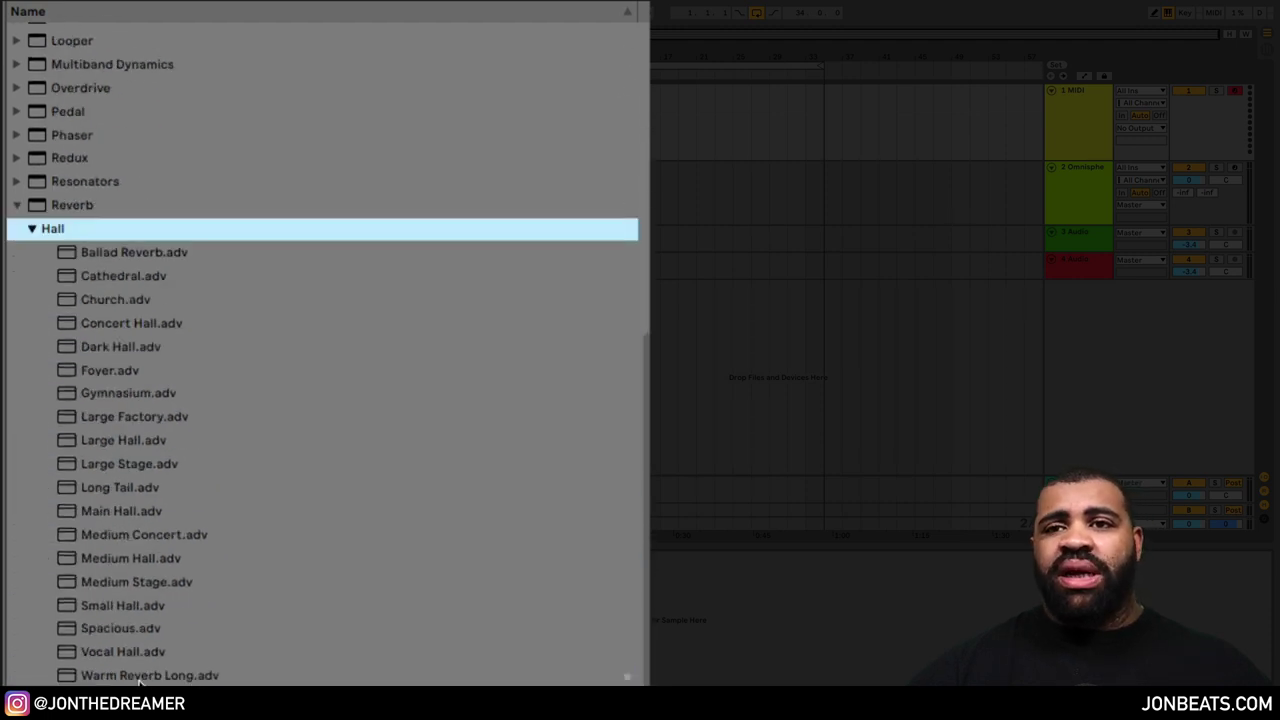
left_click_drag(140, 677, 196, 620)
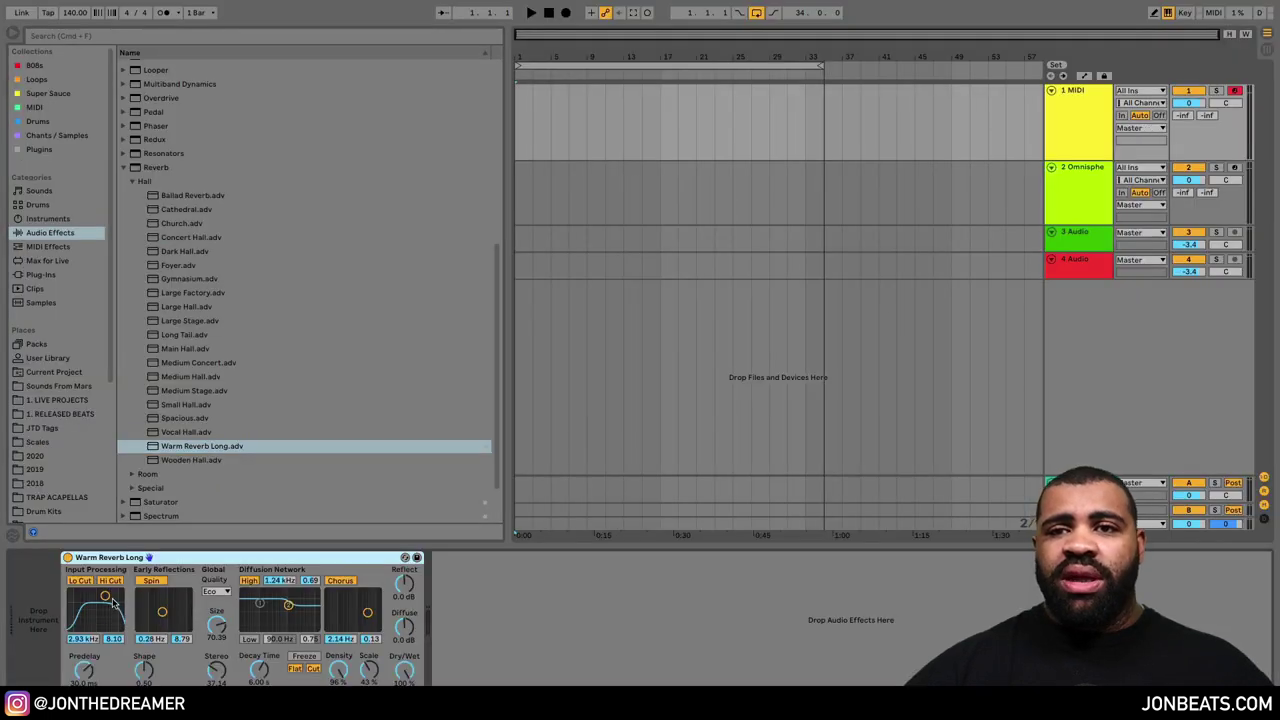